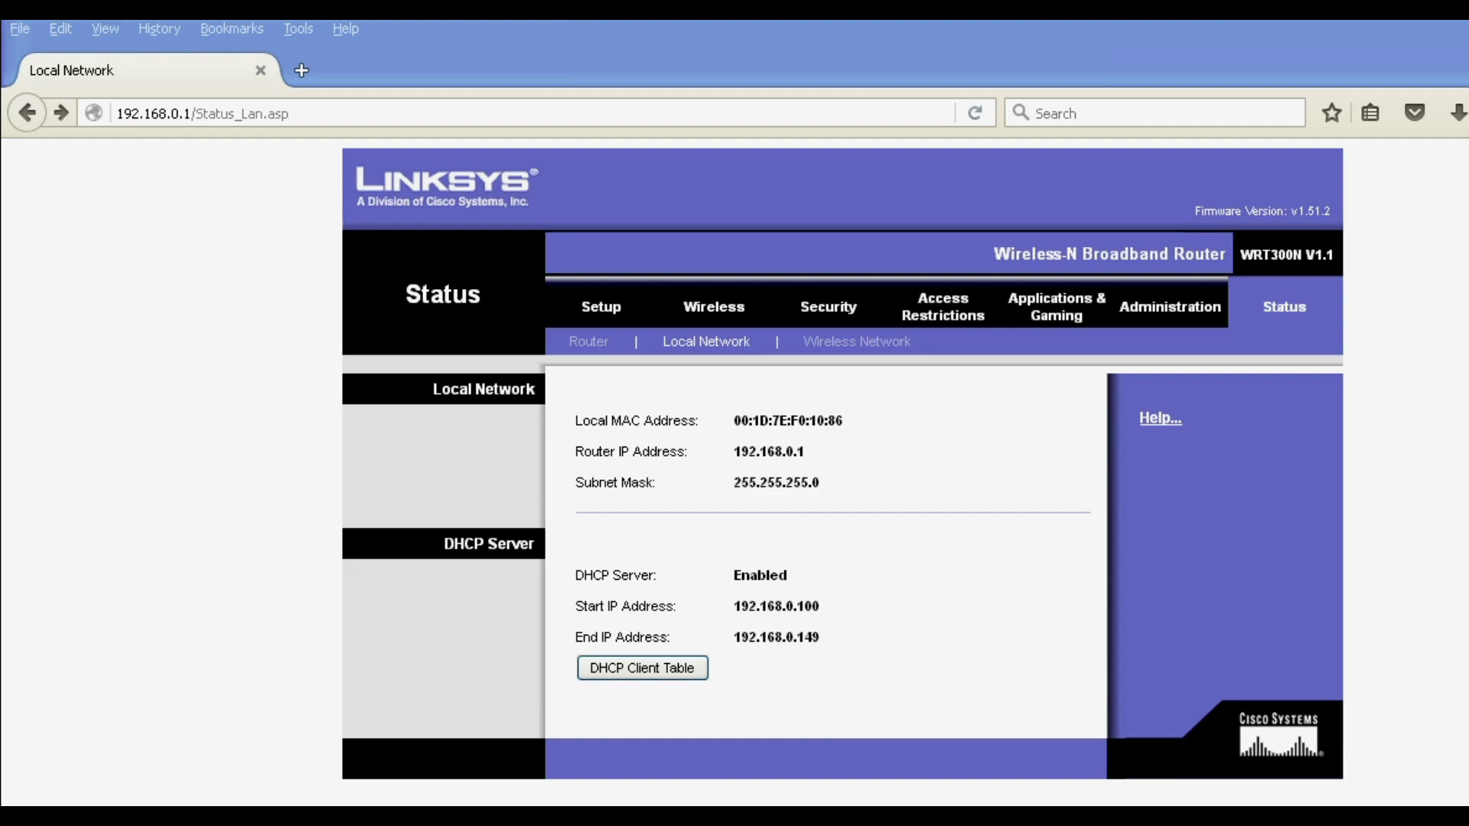
Step: Copy the access point's address 192.168.0.101 from the router's DHCP client list and load it in a new tab
{"action": "left_click", "coordinate": [660, 672]}
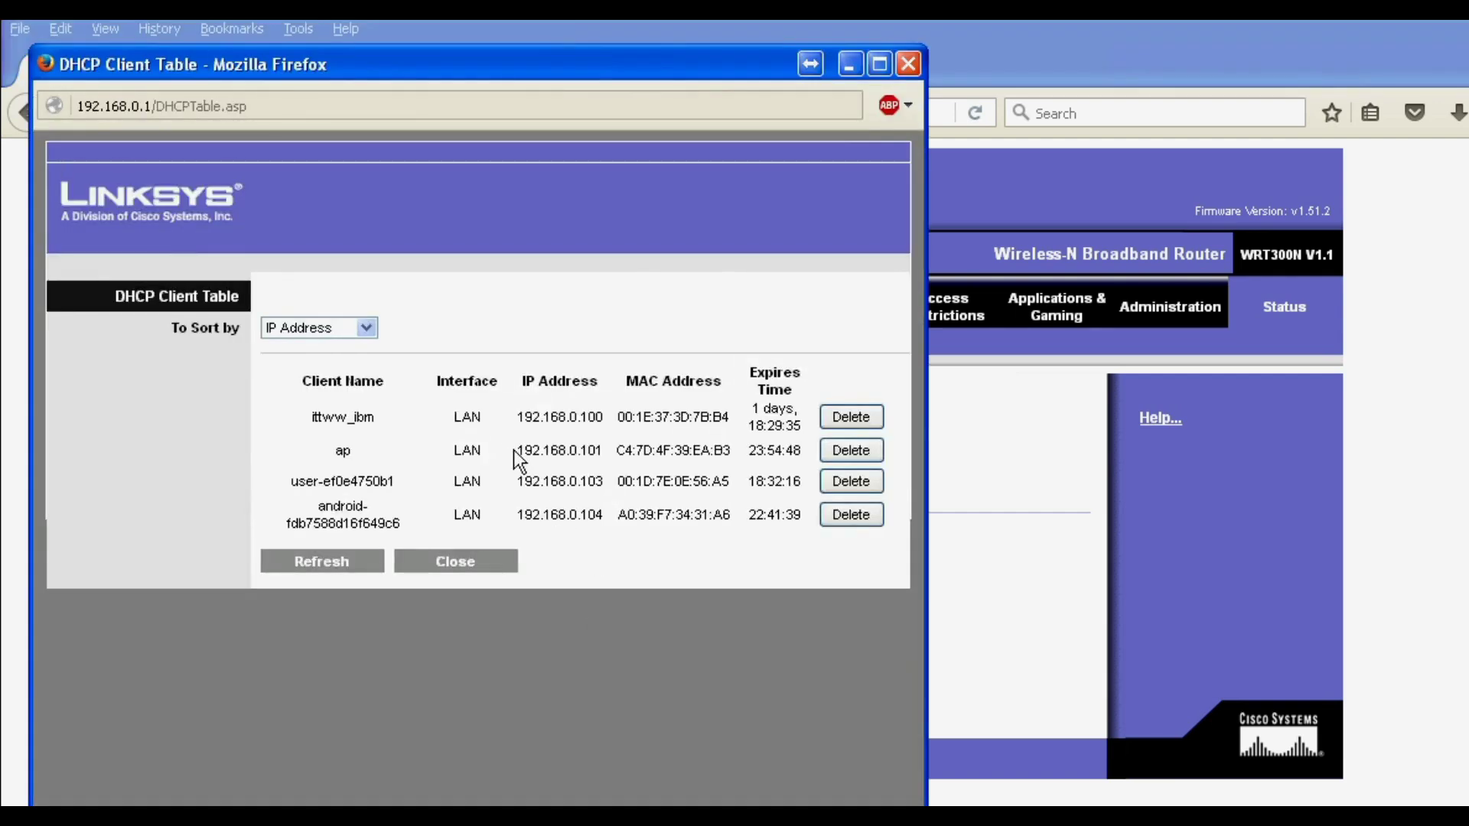
{"action": "left_click_drag", "start_coordinate": [515, 450], "coordinate": [603, 446]}
{"action": "key", "text": "ctrl+c"}
{"action": "left_click", "coordinate": [1072, 29]}
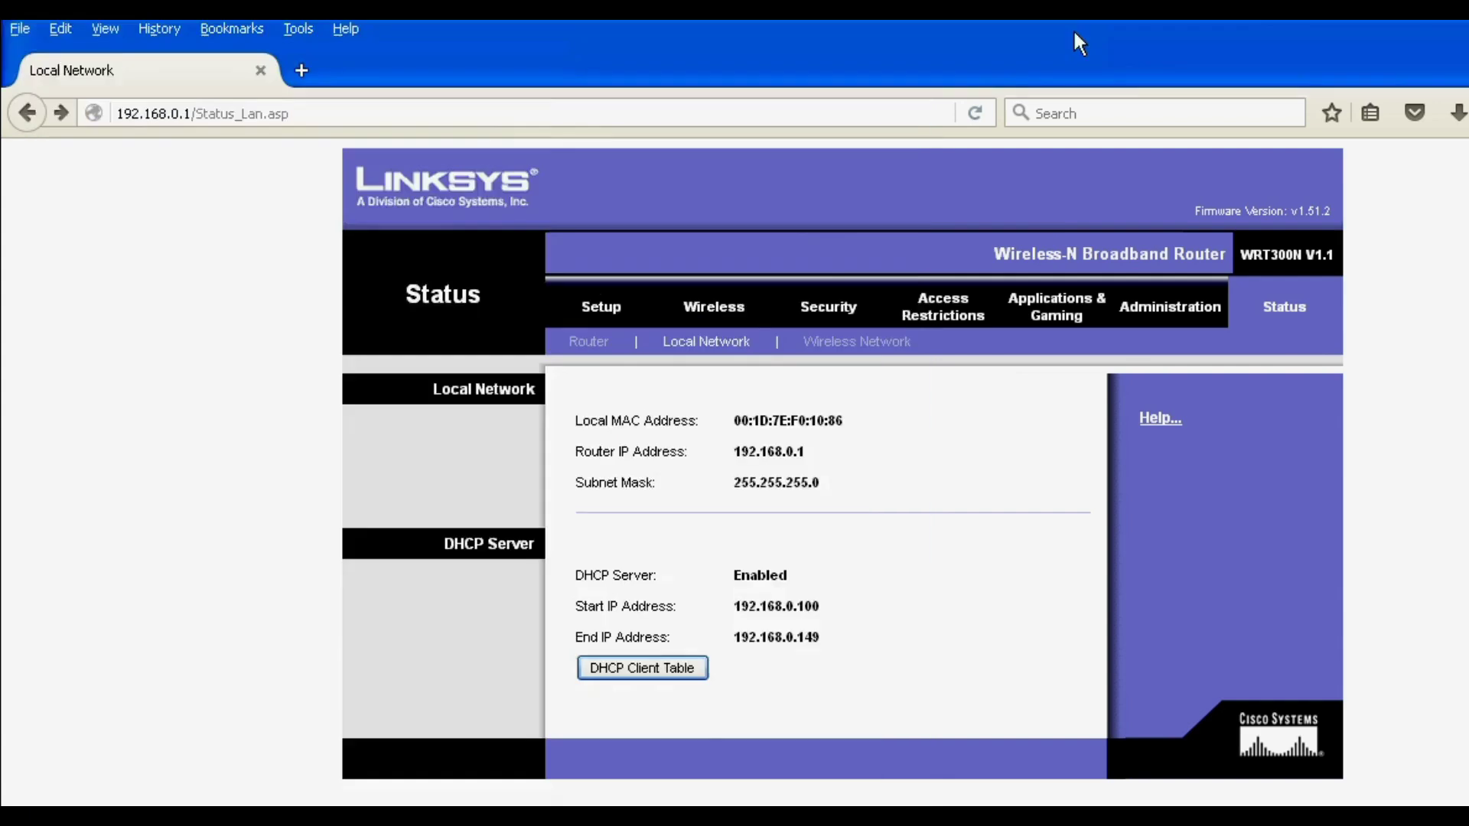
{"action": "left_click", "coordinate": [299, 72]}
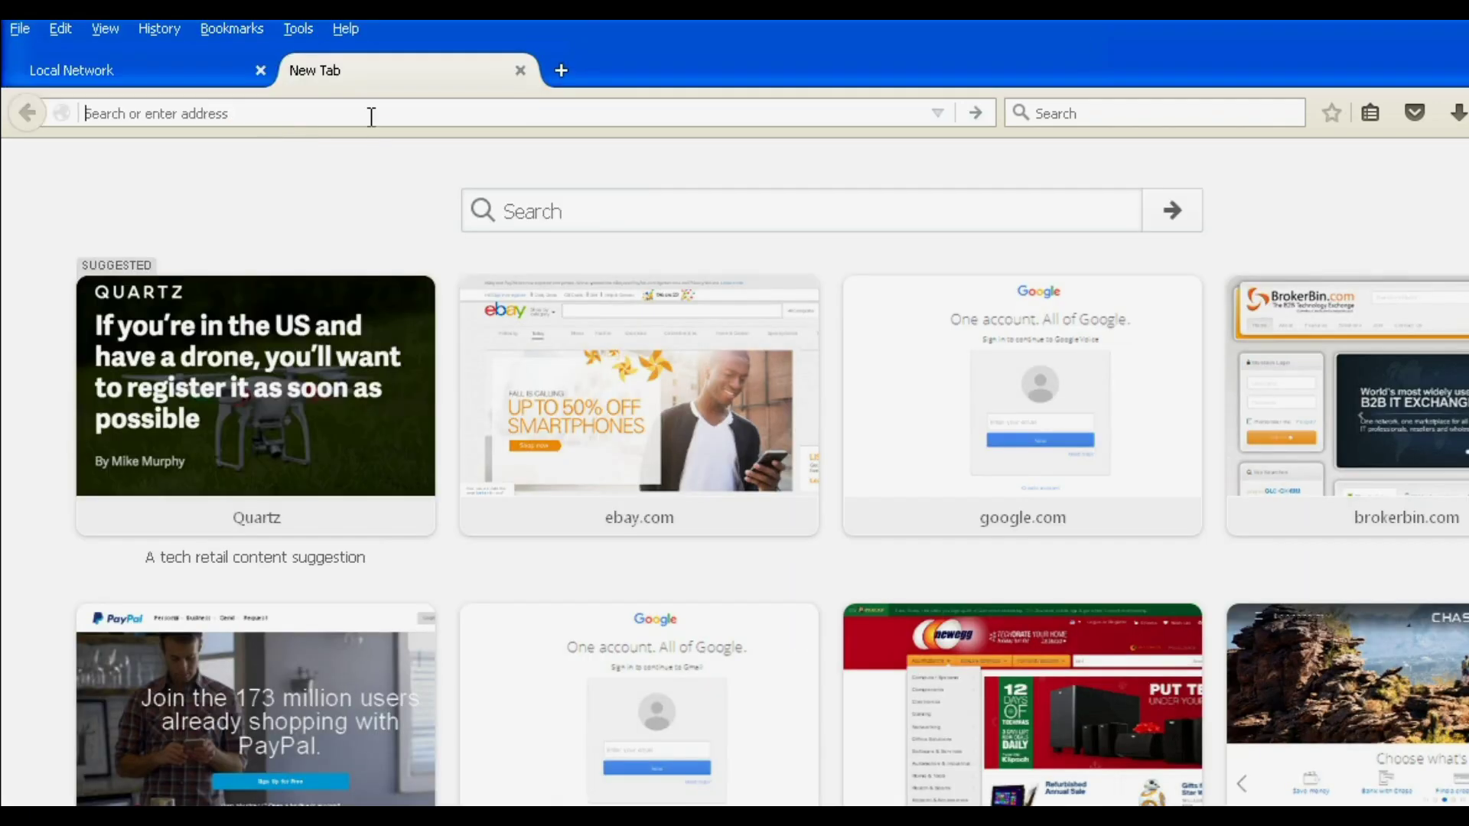
{"action": "key", "text": "ctrl+v"}
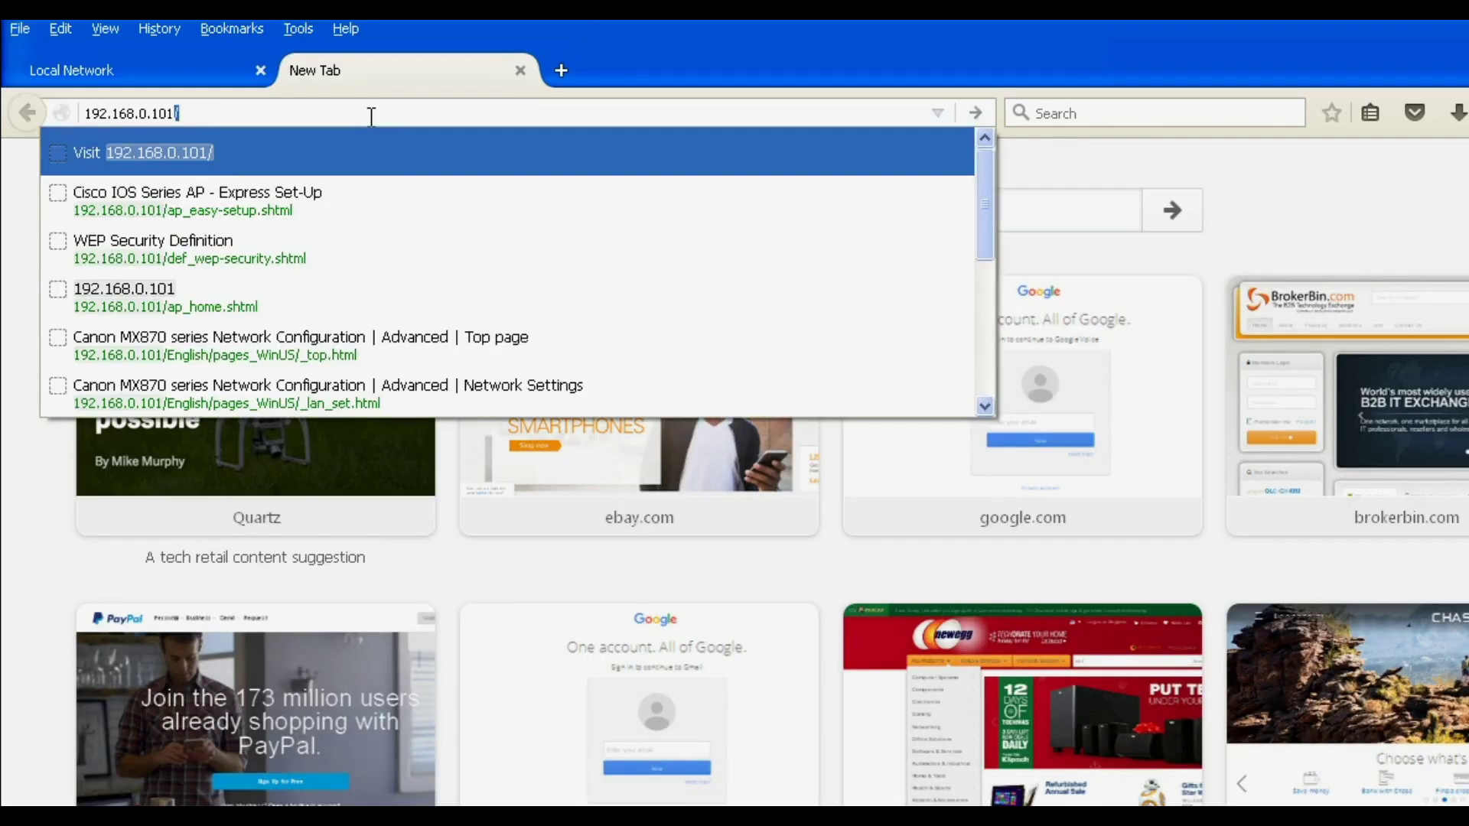
{"action": "key", "text": "Return"}
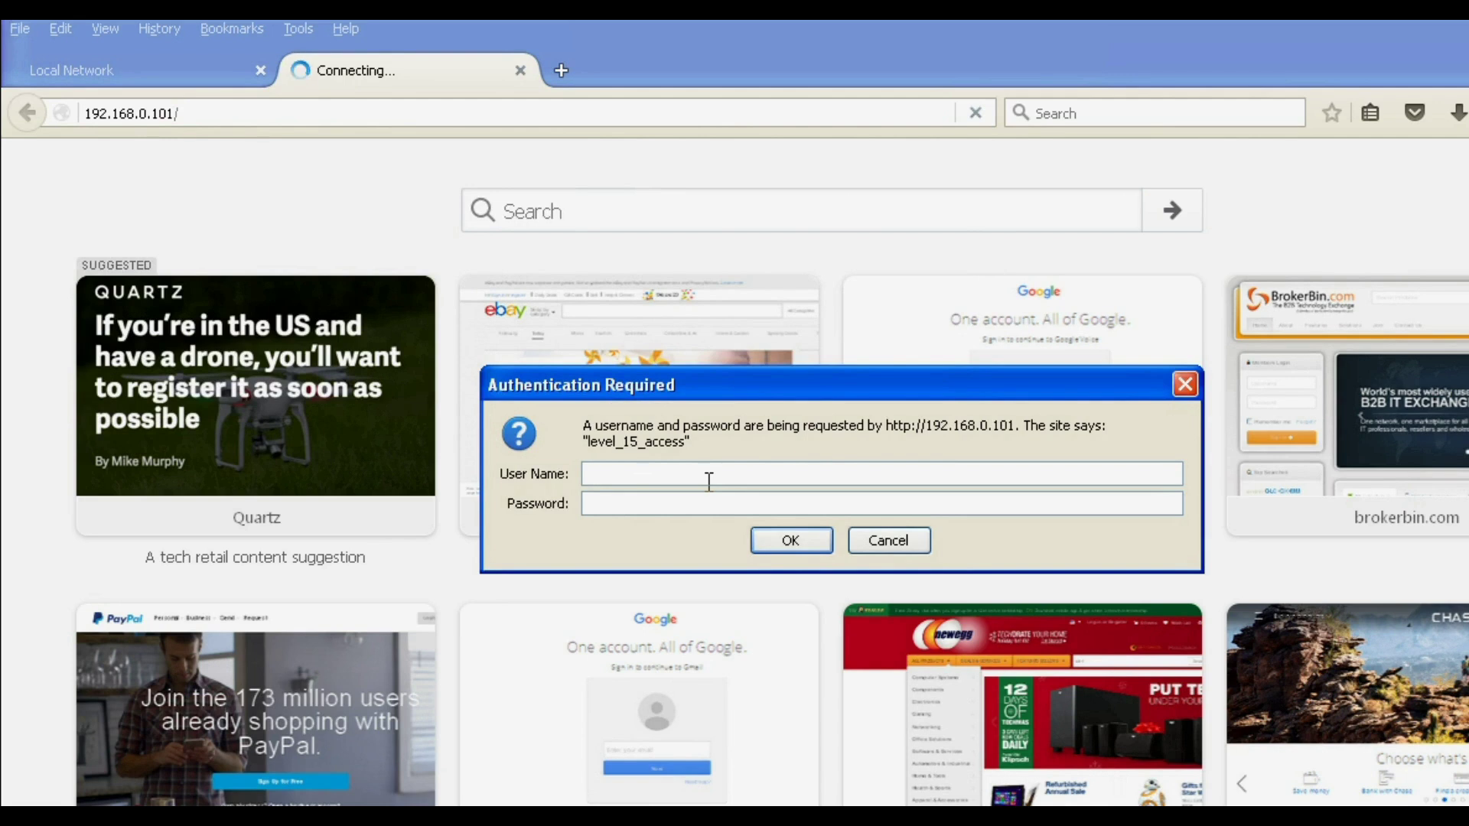
Step: Sign in with the access point's username and password, retrying after the first attempt fails
{"action": "type", "text": "Cisco"}
{"action": "key", "text": "Tab"}
{"action": "type", "text": "pass"}
{"action": "type", "text": "o"}
{"action": "left_click", "coordinate": [792, 537]}
{"action": "type", "text": "Cisco"}
{"action": "key", "text": "Tab"}
{"action": "type", "text": "cisco"}
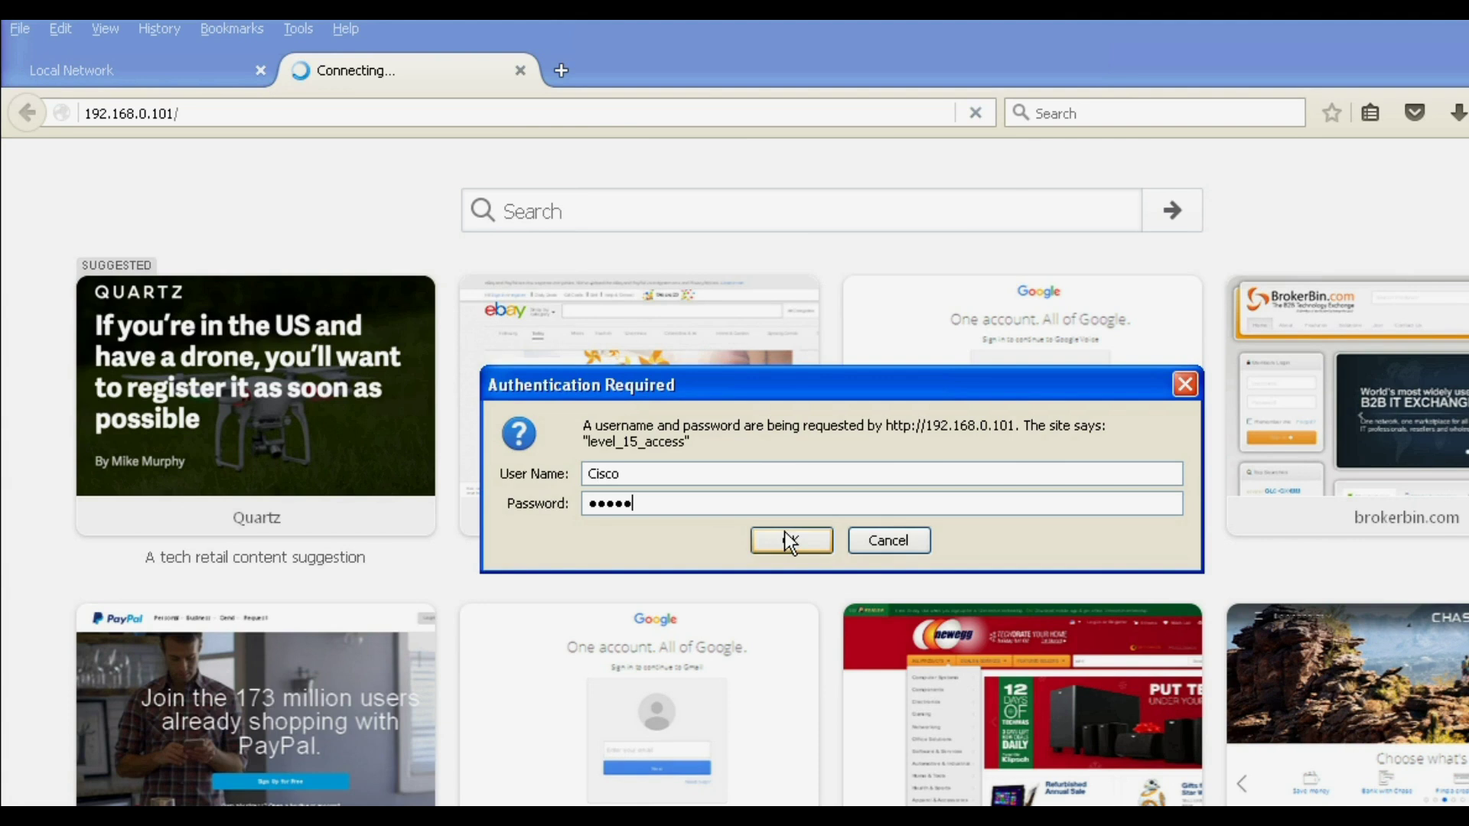
{"action": "left_click", "coordinate": [788, 540]}
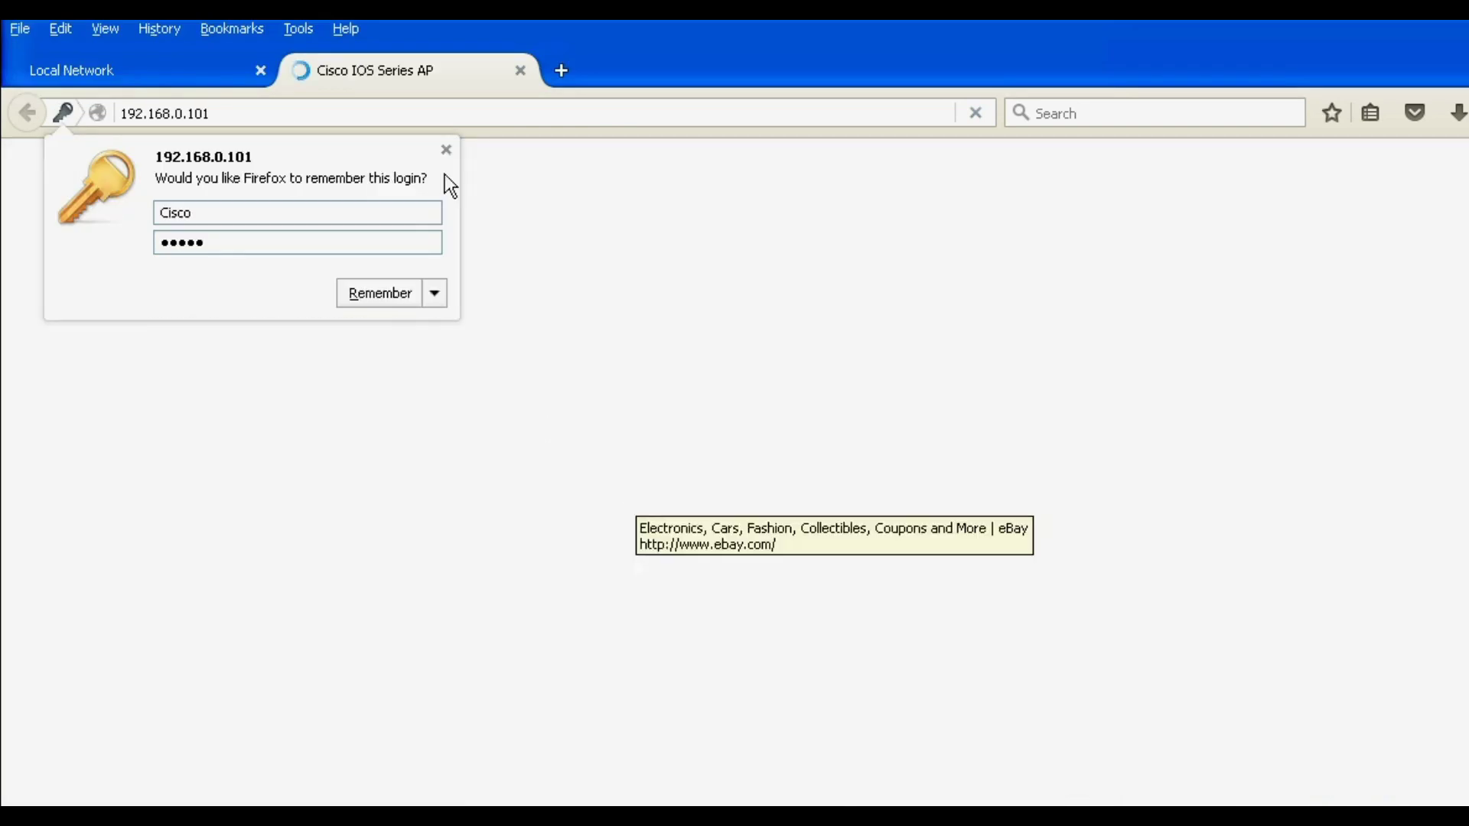
Step: Dismiss the remember-login prompt and go to Easy Setup > Network Configuration
{"action": "left_click", "coordinate": [446, 150]}
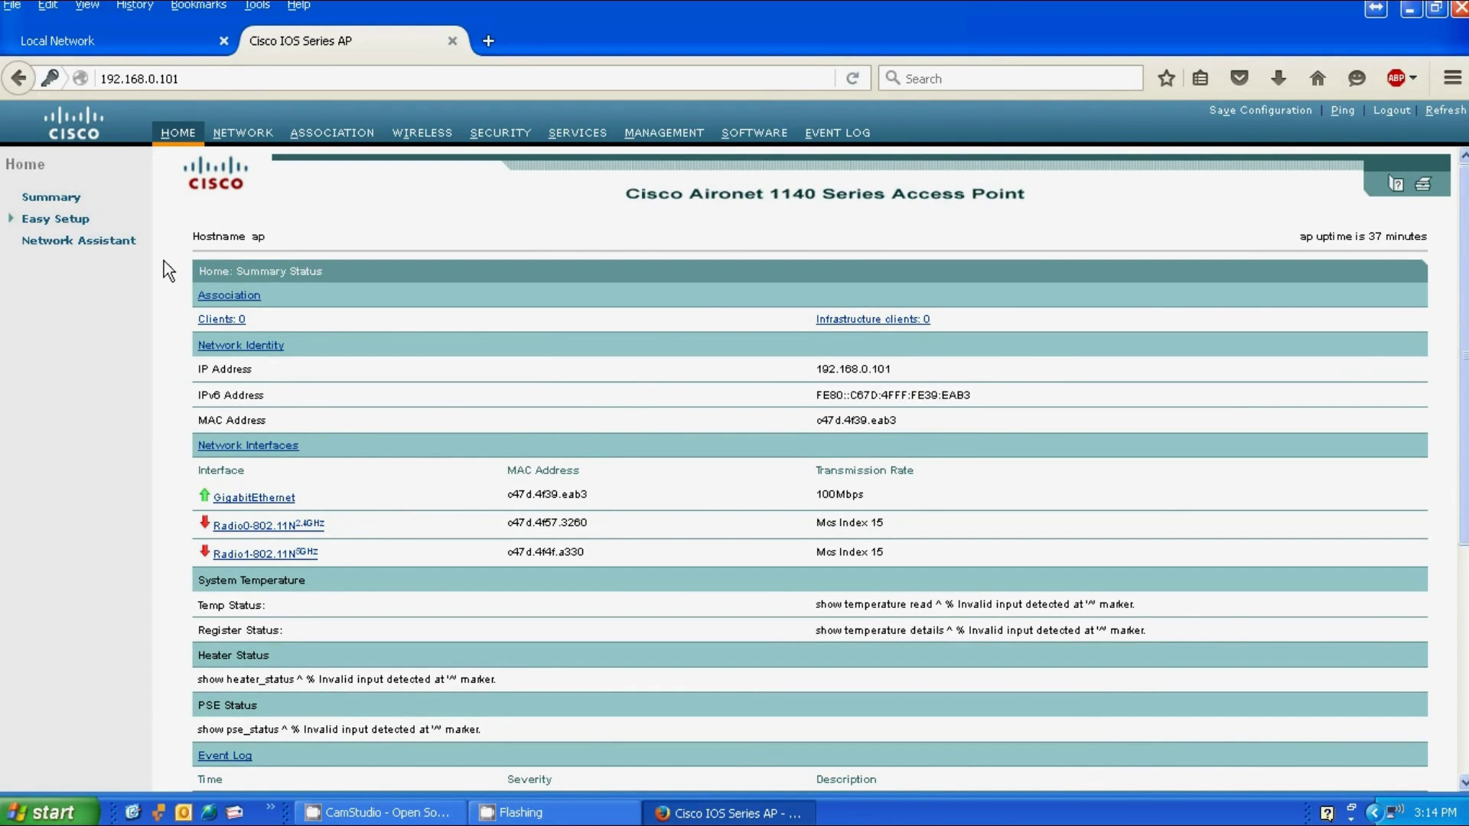
{"action": "left_click", "coordinate": [64, 221]}
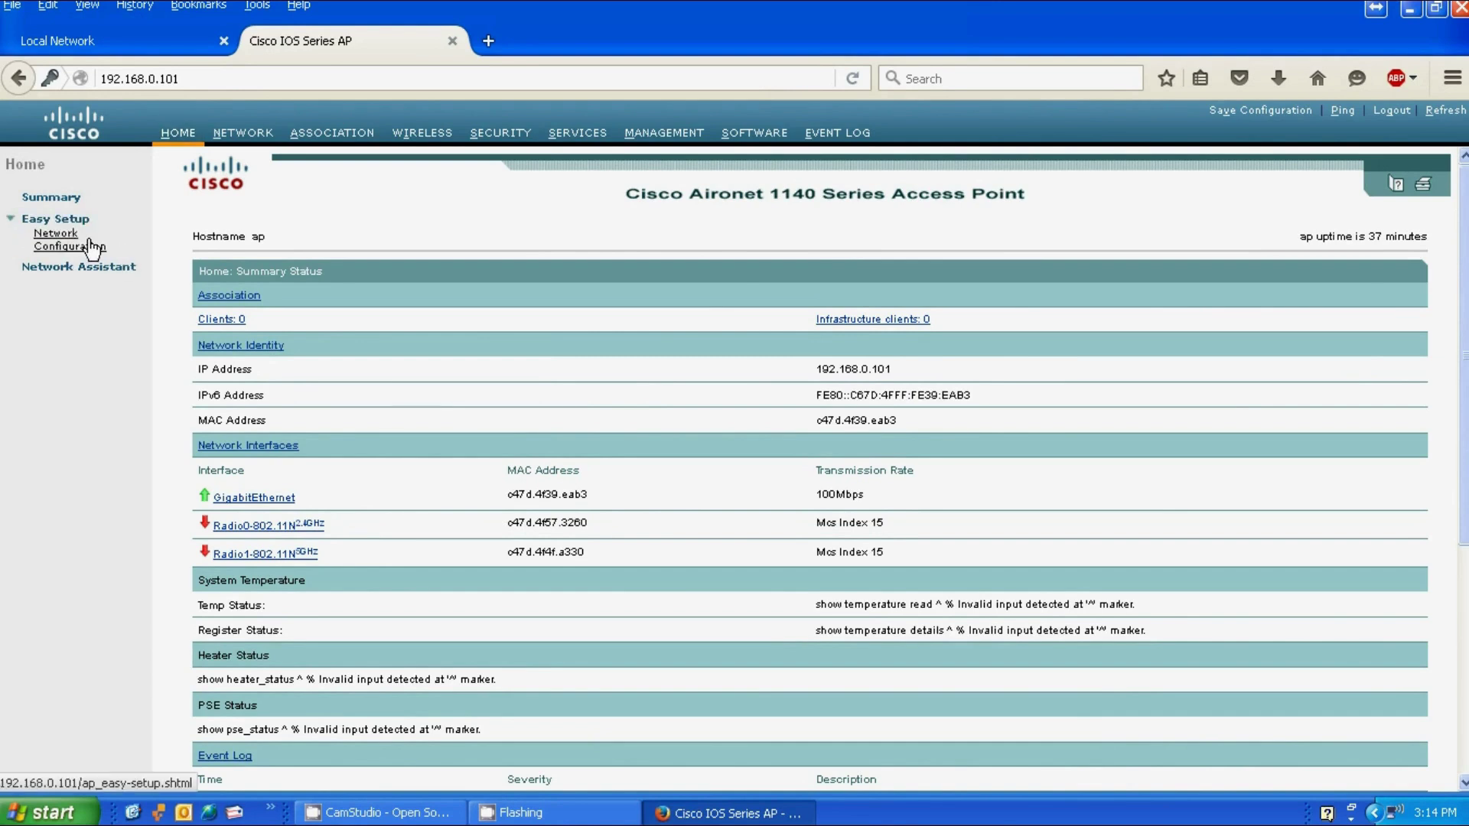
{"action": "left_click", "coordinate": [58, 239]}
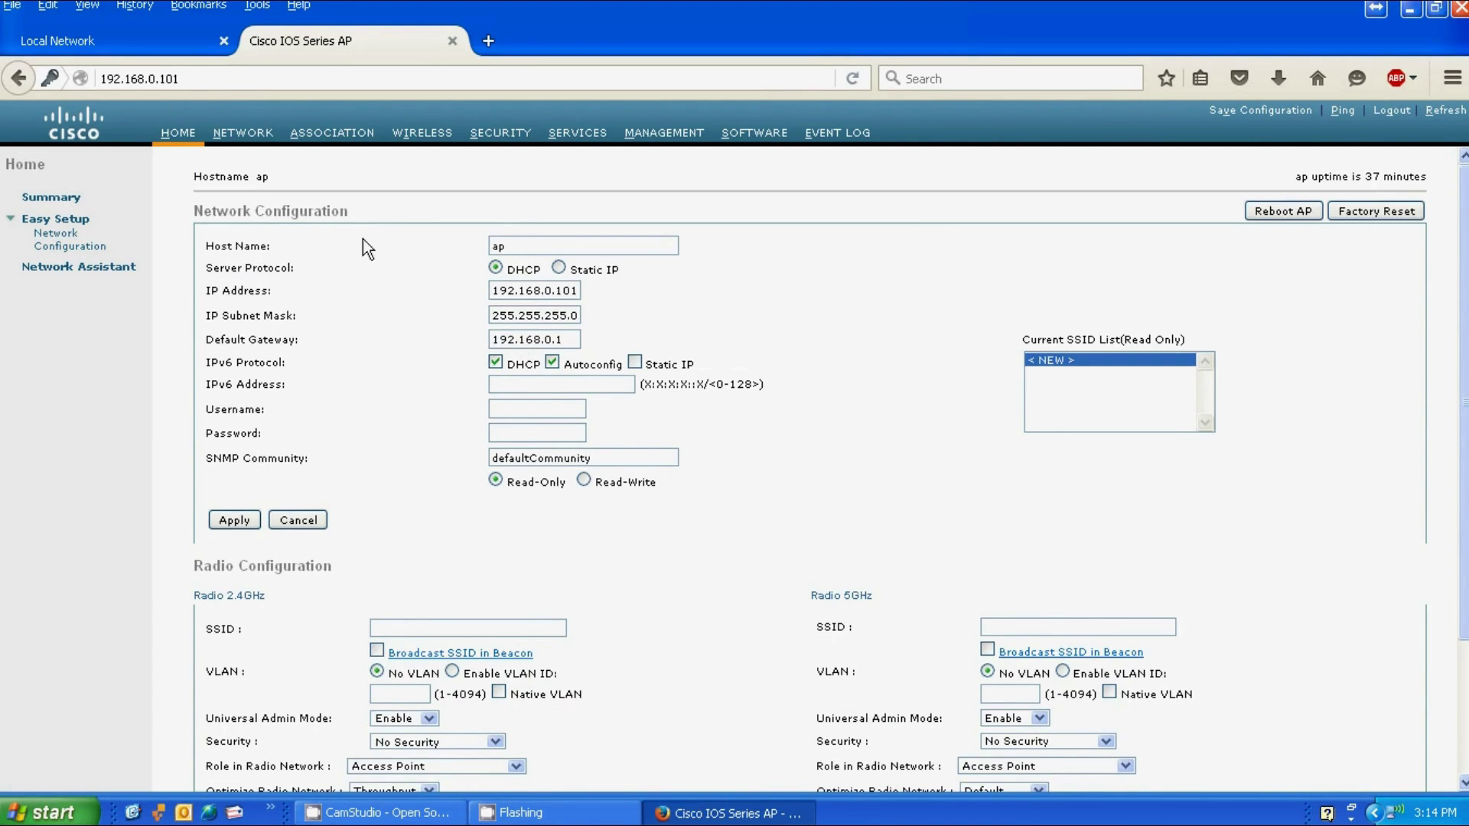
Step: Enter 1142N as the 2.4 GHz SSID and broadcast it in beacons
{"action": "scroll", "coordinate": [471, 354], "scroll_direction": "down", "scroll_amount": 2}
{"action": "scroll", "coordinate": [482, 360], "scroll_direction": "down", "scroll_amount": 2}
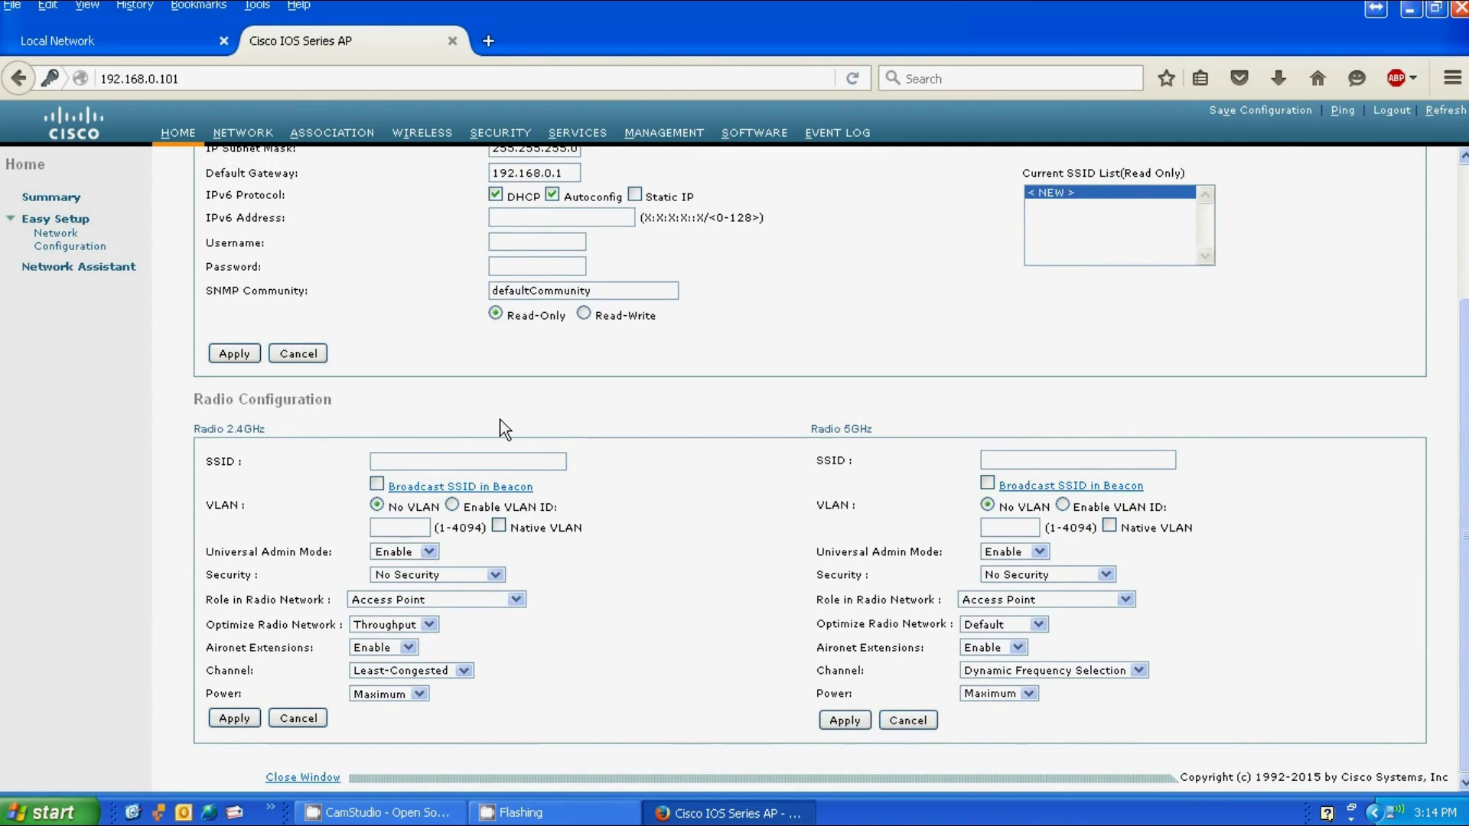
{"action": "left_click", "coordinate": [427, 461]}
{"action": "type", "text": "1142N"}
{"action": "left_click", "coordinate": [375, 485]}
Step: Set Universal Admin Mode to Disable and 2.4 GHz security to WEP Key
{"action": "left_click", "coordinate": [429, 551]}
{"action": "left_click", "coordinate": [402, 582]}
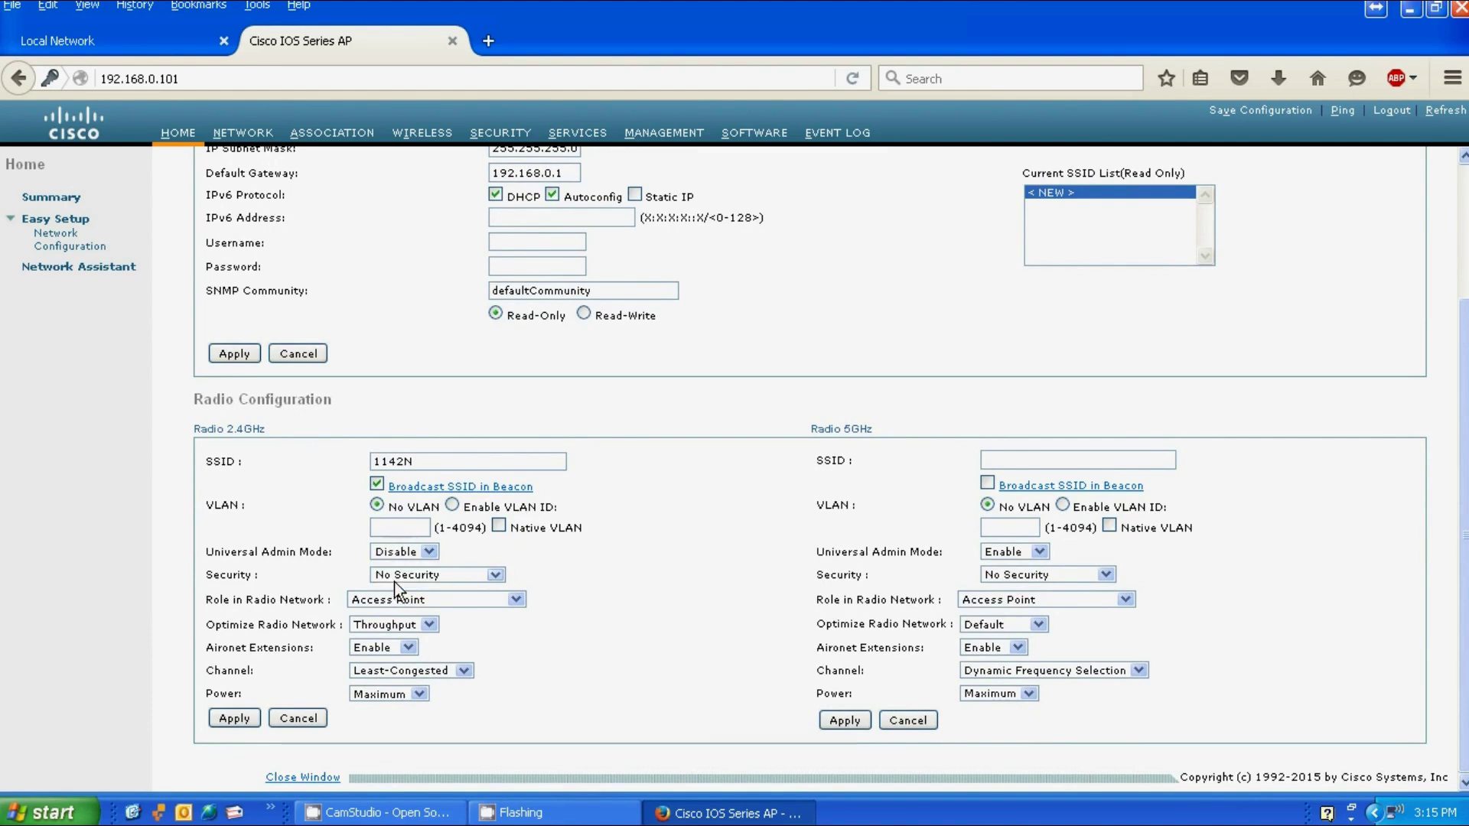
{"action": "left_click", "coordinate": [466, 576]}
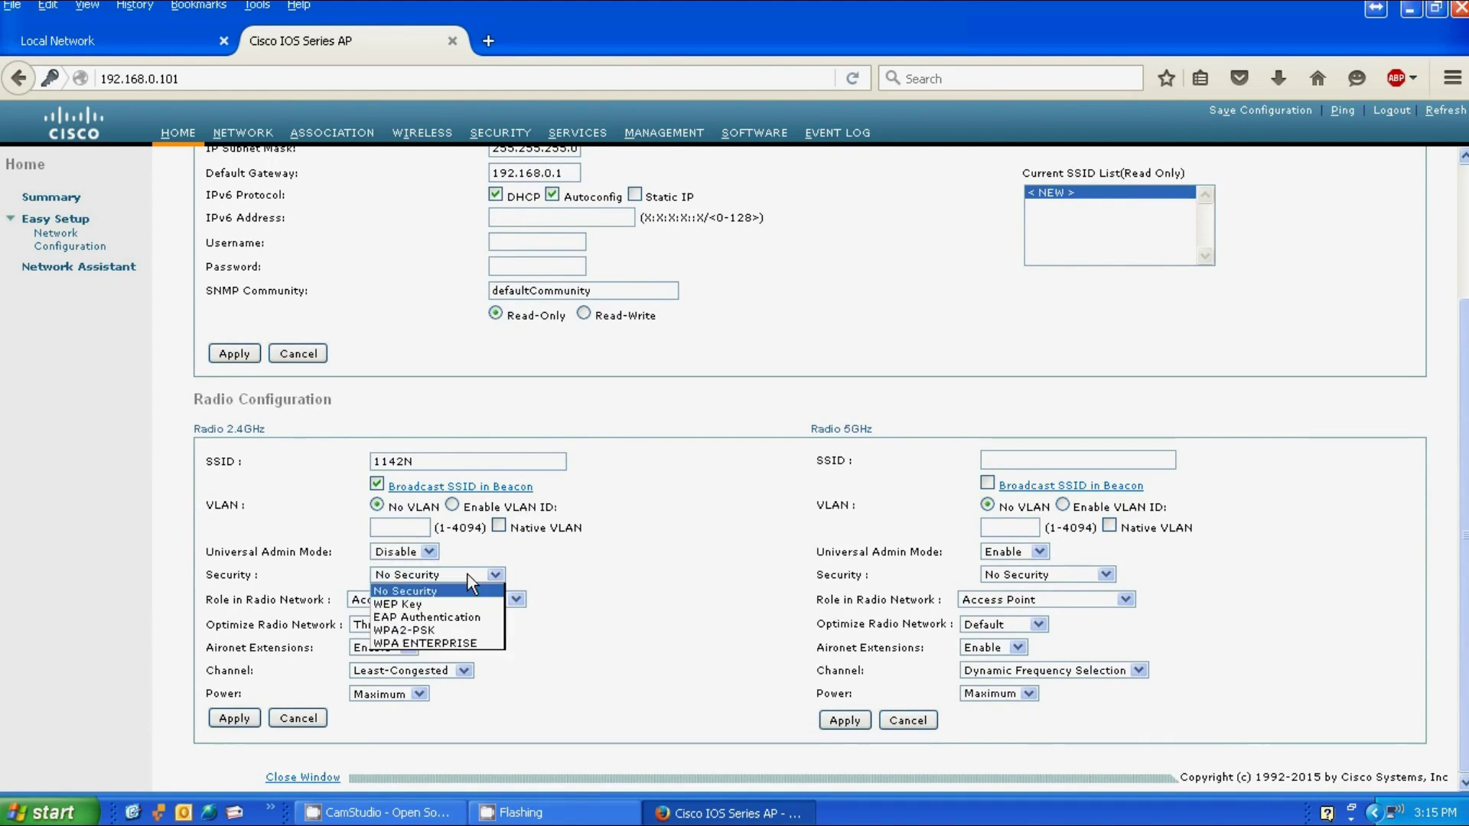
{"action": "left_click", "coordinate": [426, 604]}
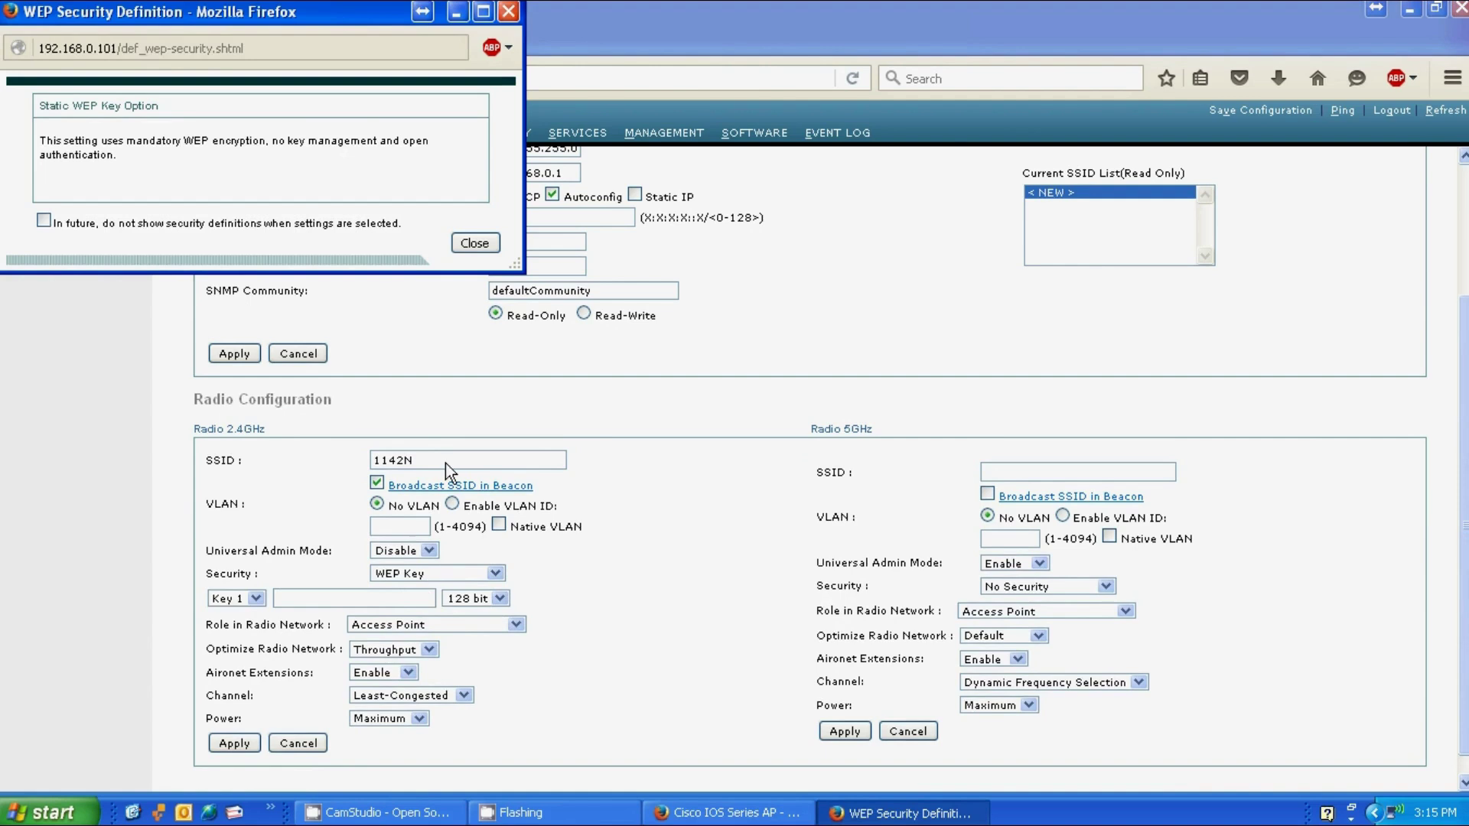
Step: Close the WEP explanation, keep WEP Key security, and enter a 40-bit WEP key
{"action": "left_click", "coordinate": [454, 246]}
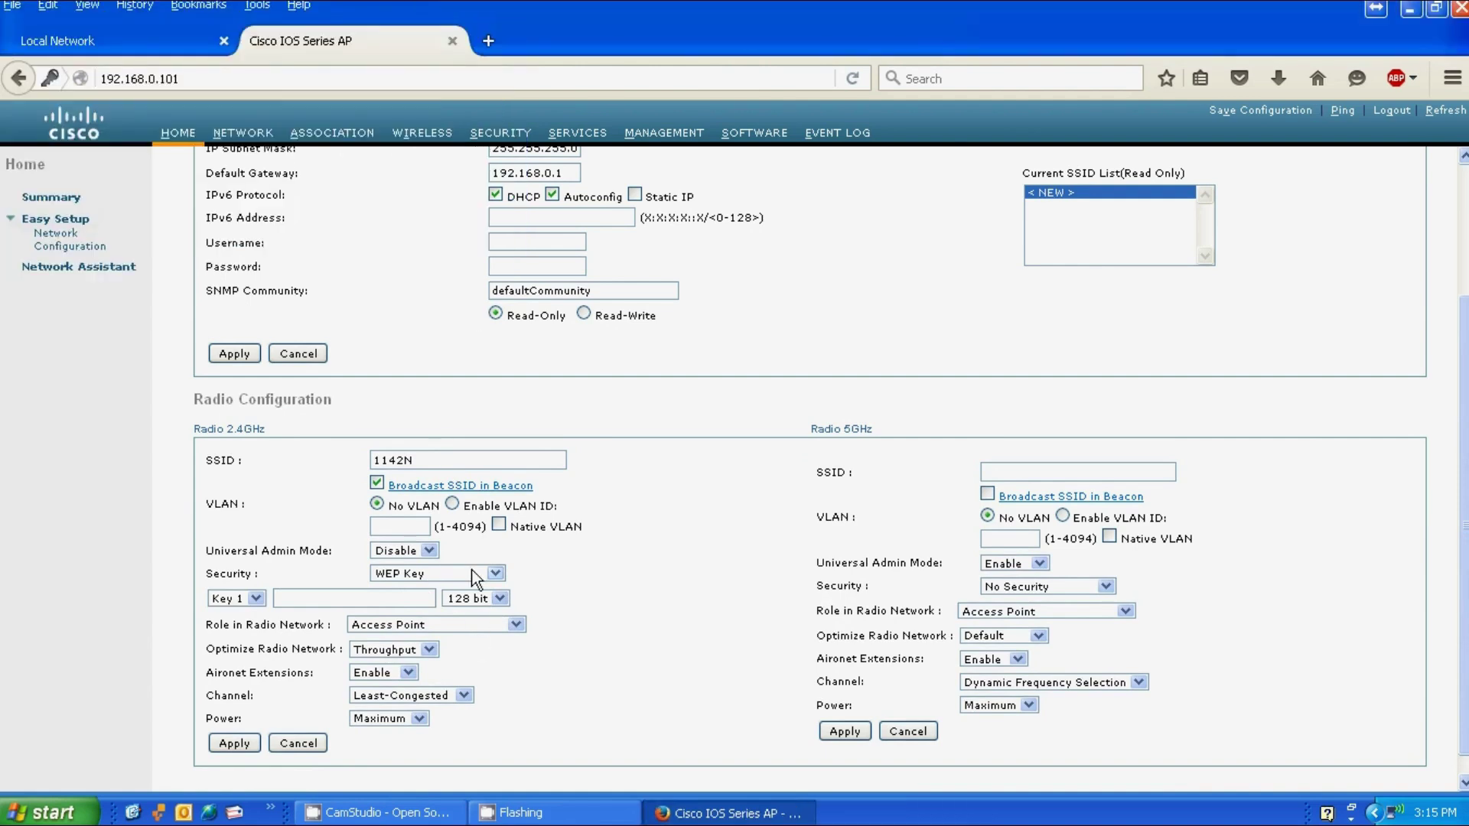
{"action": "left_click", "coordinate": [472, 574]}
{"action": "left_click", "coordinate": [423, 604]}
{"action": "left_click", "coordinate": [493, 598]}
{"action": "type", "text": "••••••••••"}
Step: Keep Access Point role, Throughput optimization, Least-Congested channel and Maximum transmit power
{"action": "left_click", "coordinate": [382, 625]}
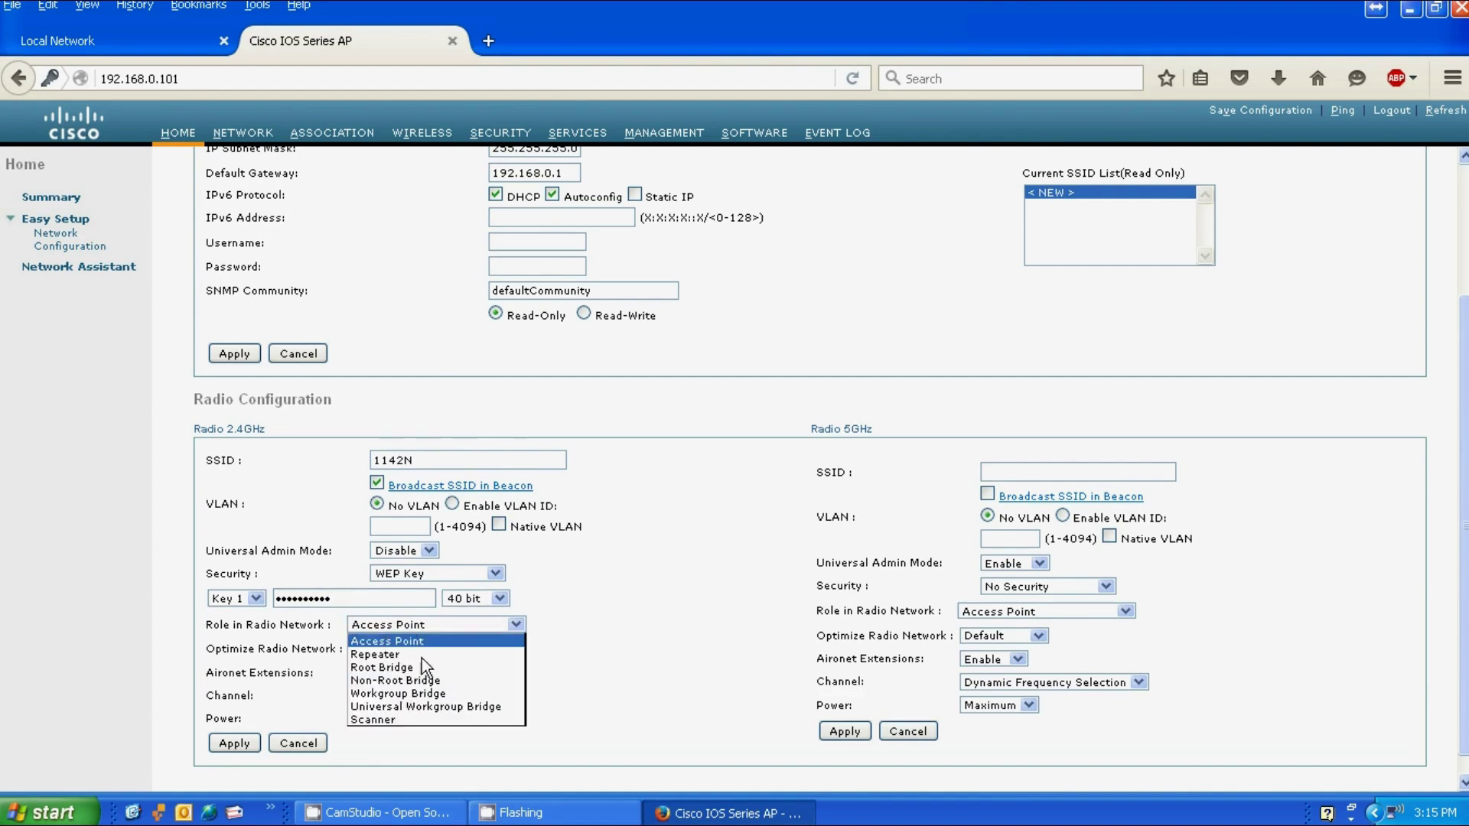
{"action": "left_click", "coordinate": [420, 643]}
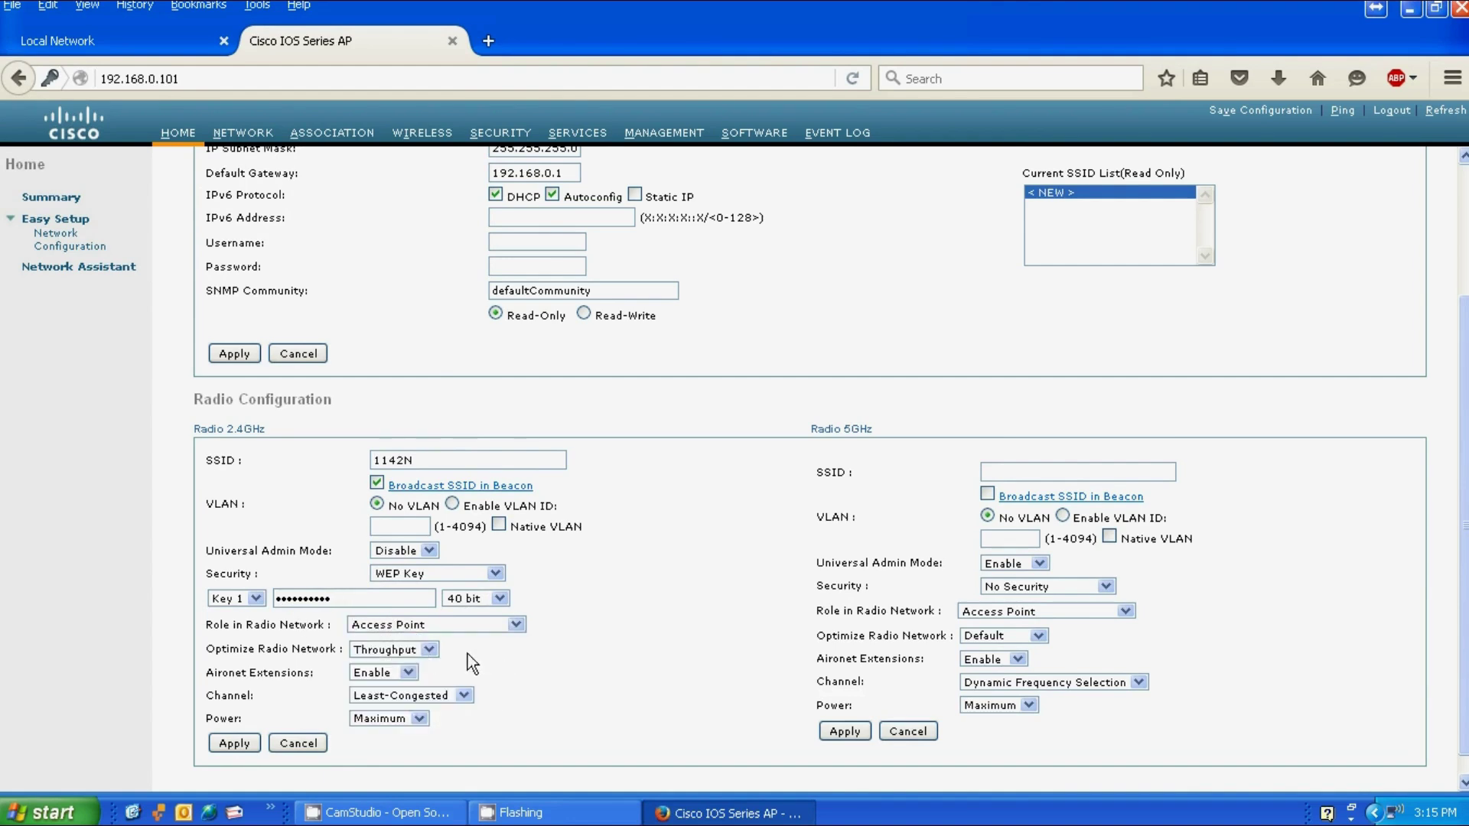
{"action": "left_click", "coordinate": [411, 650]}
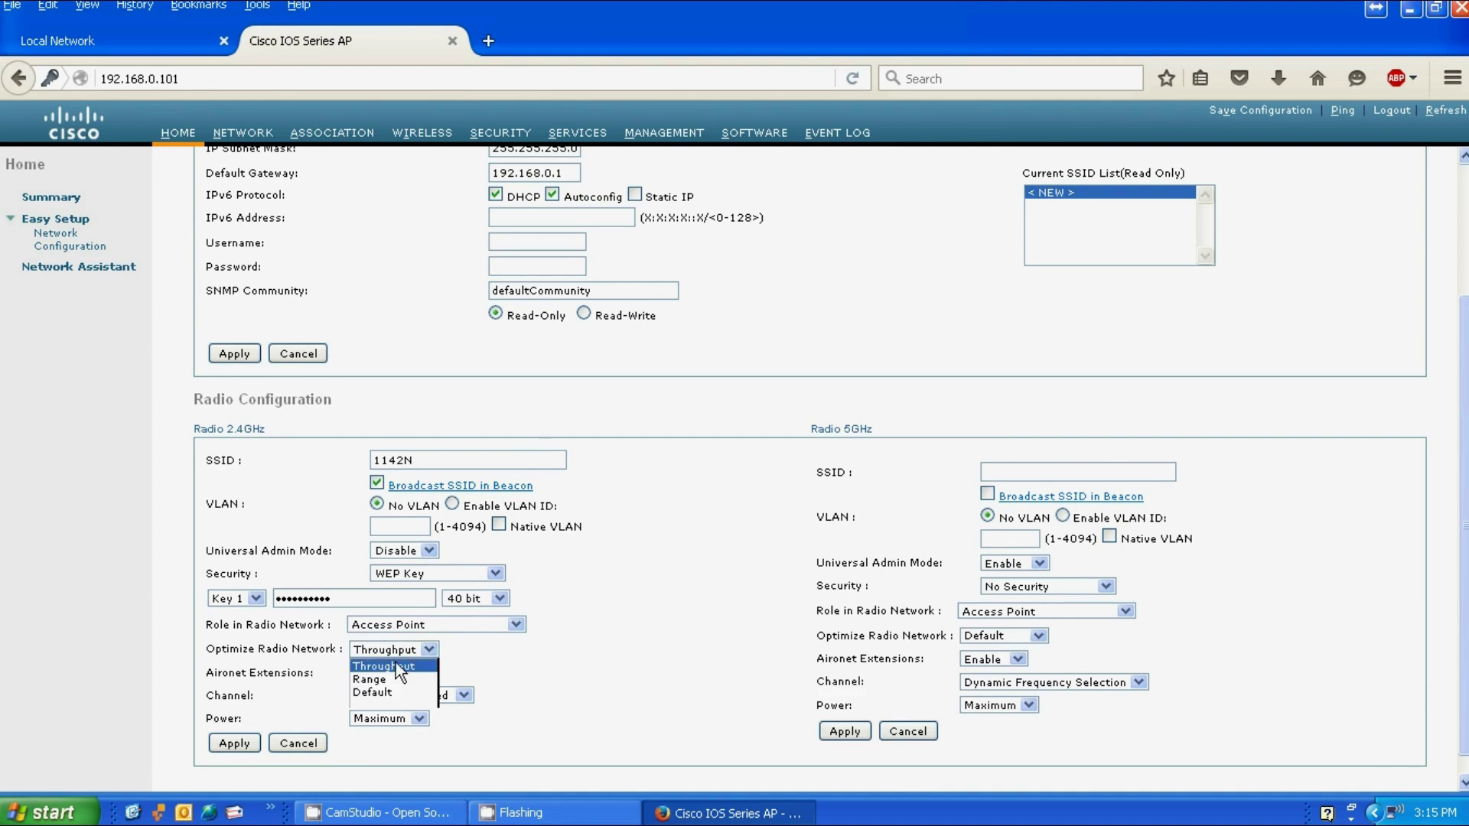
{"action": "left_click", "coordinate": [386, 668]}
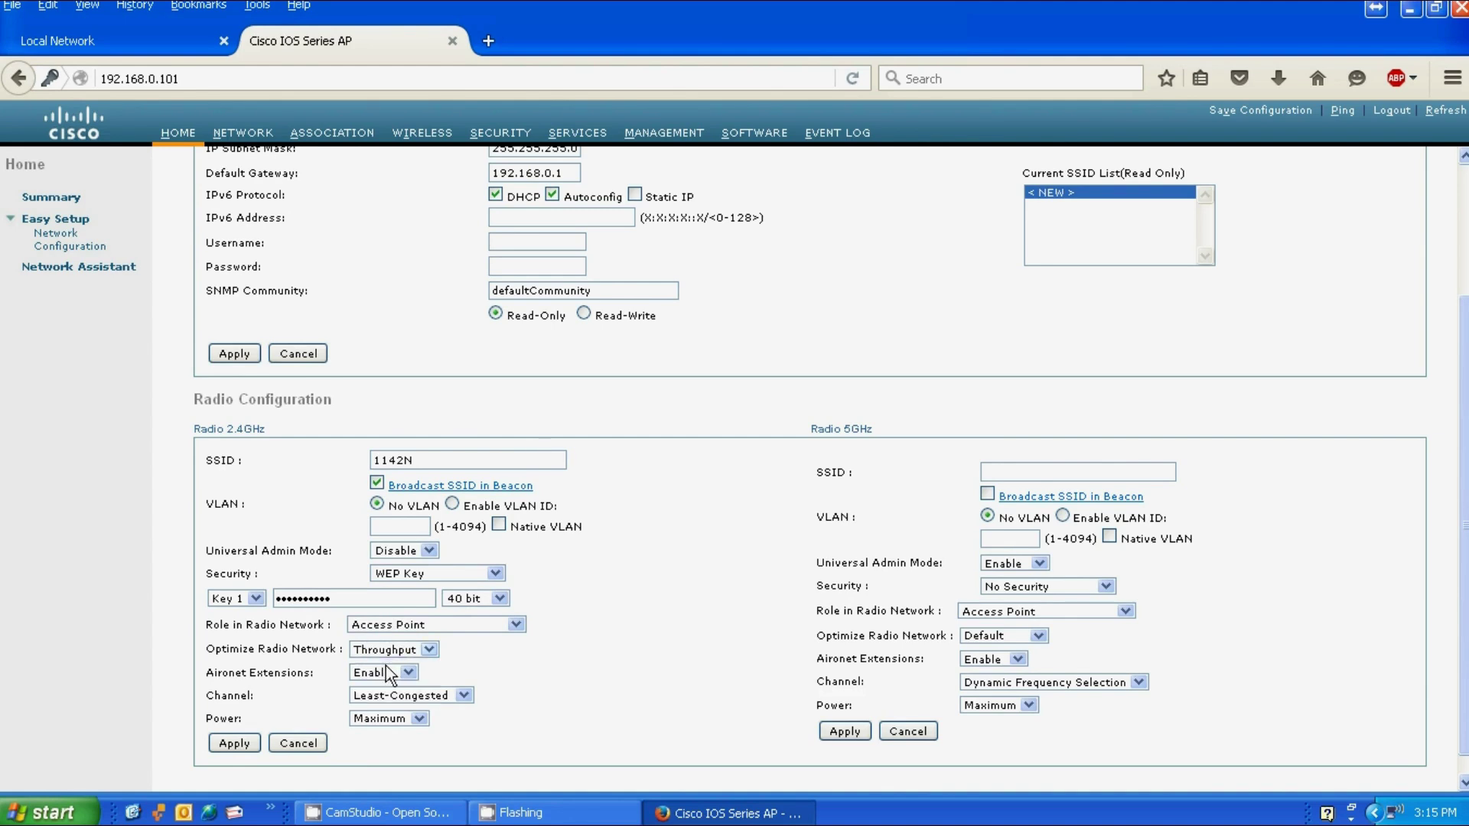
{"action": "left_click", "coordinate": [443, 698]}
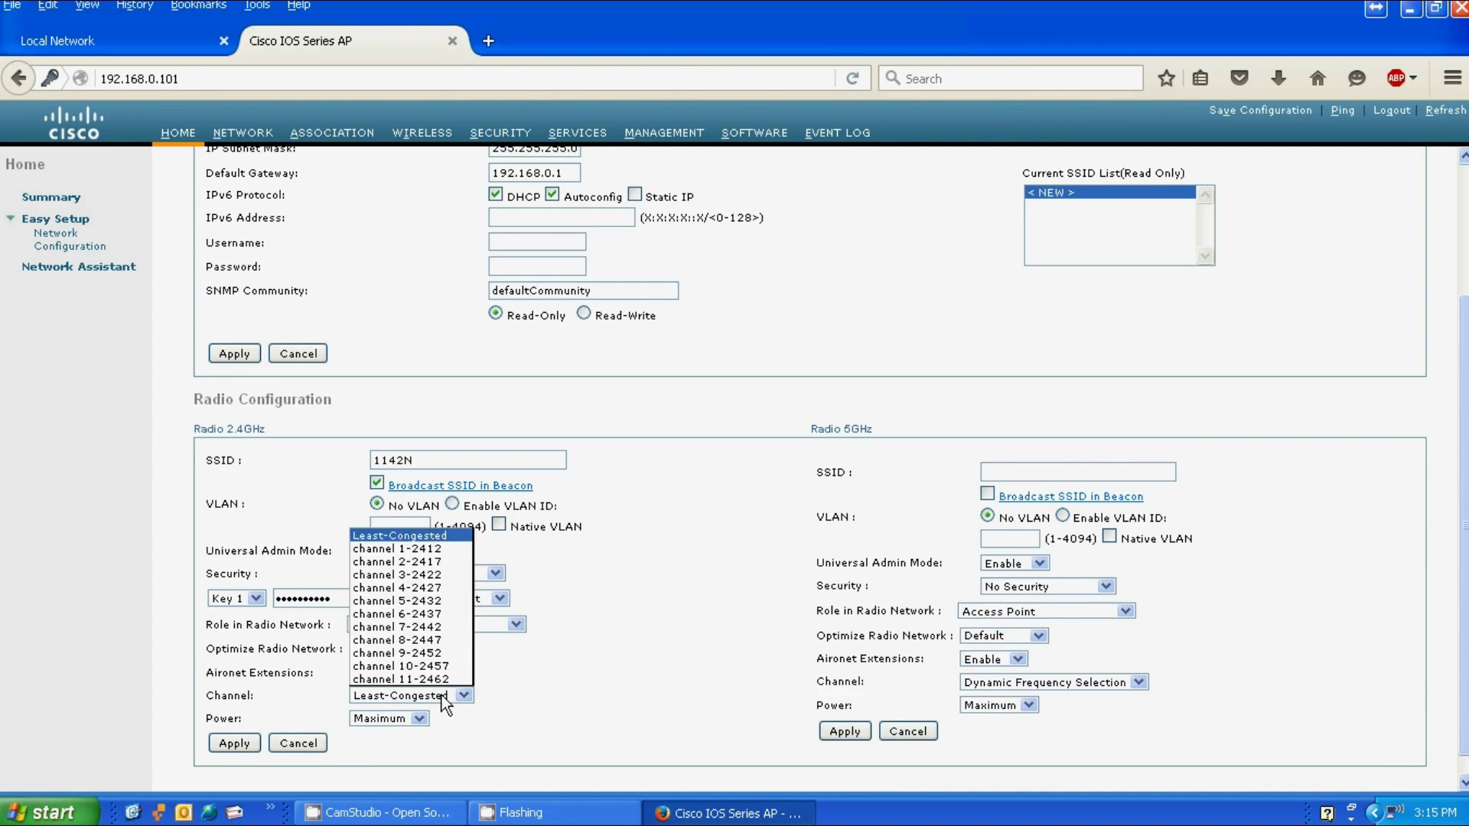
{"action": "left_click", "coordinate": [543, 684]}
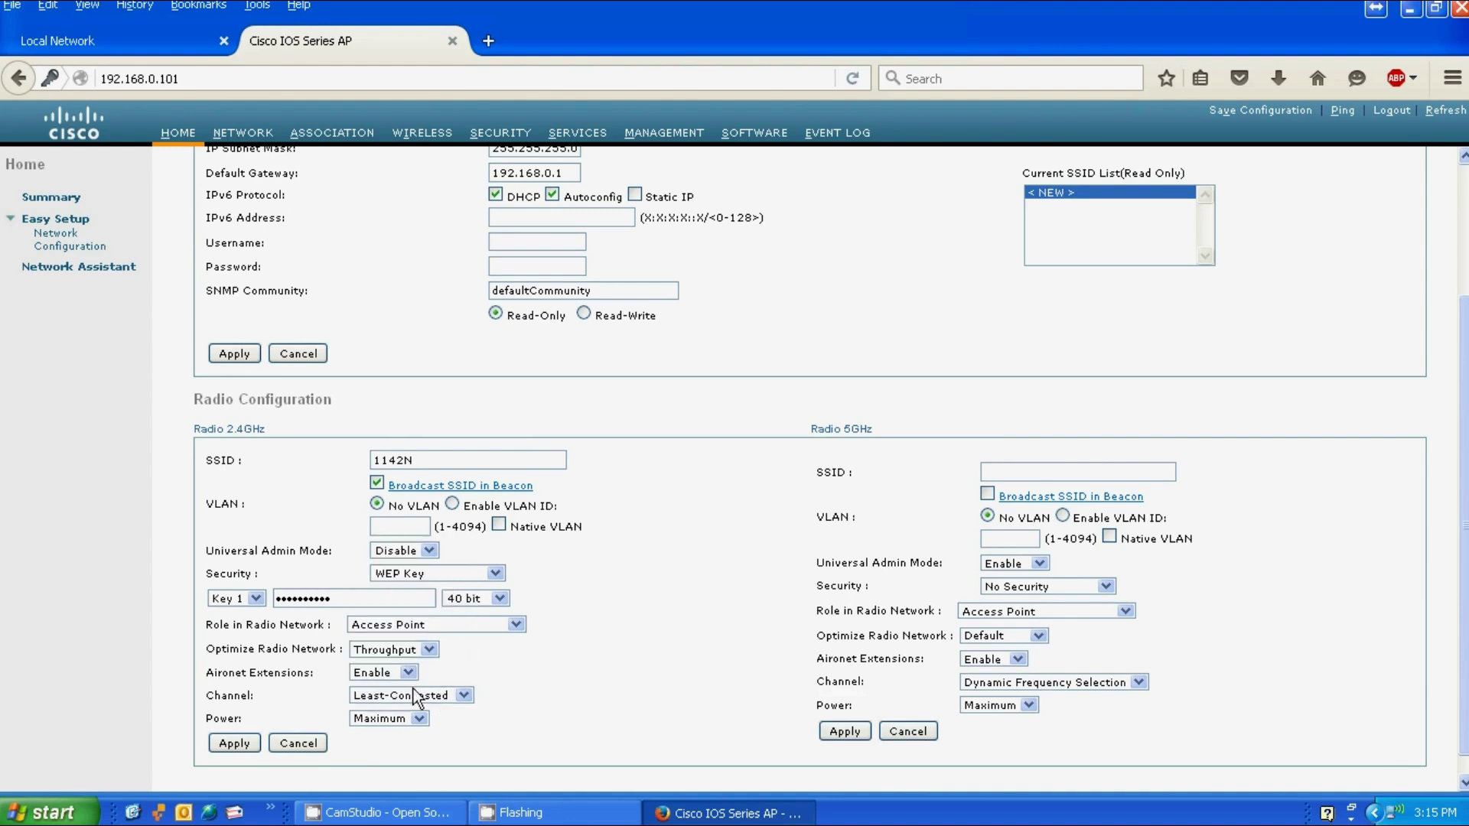
{"action": "left_click", "coordinate": [399, 721]}
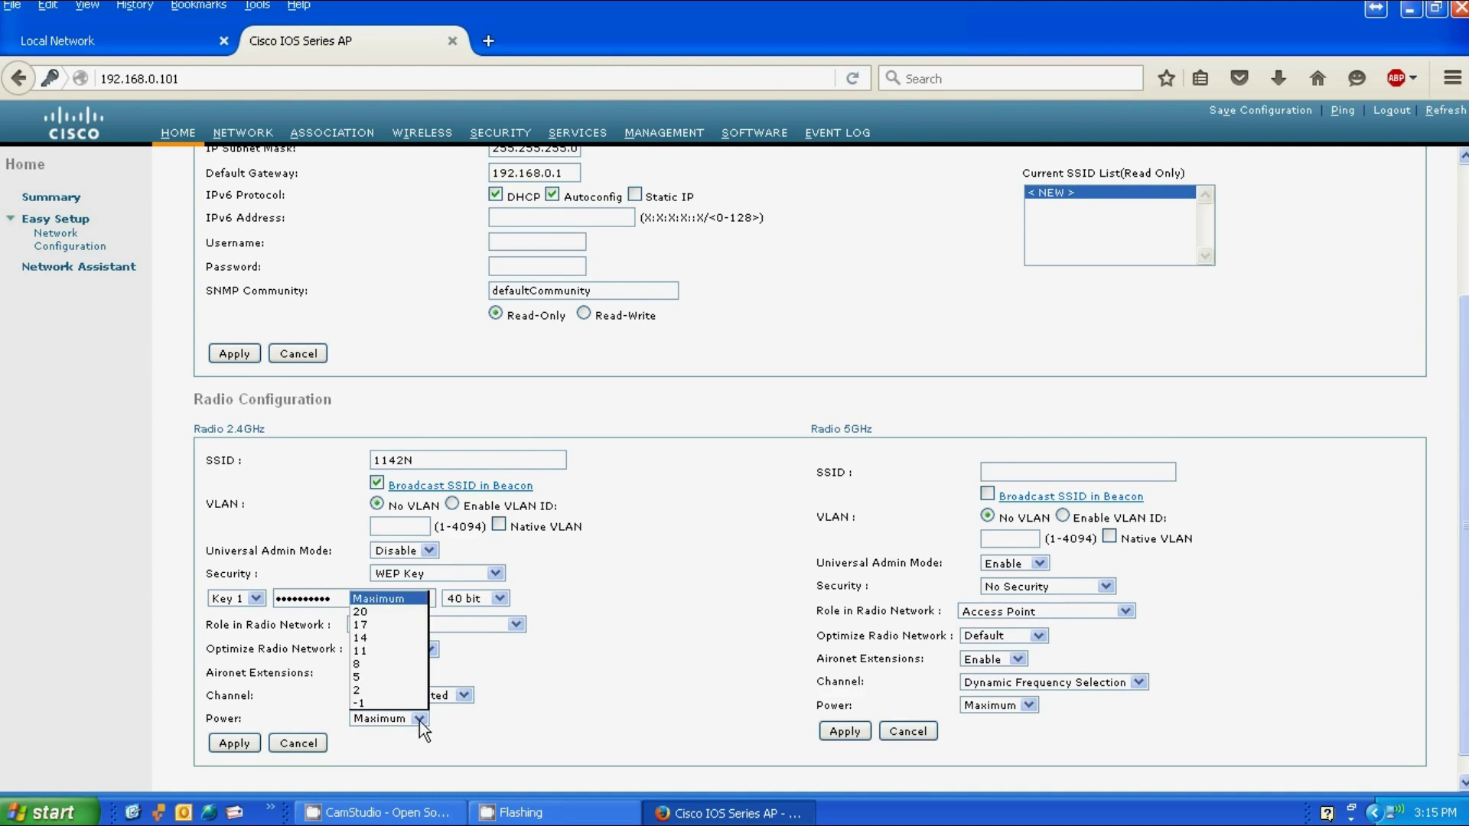
{"action": "left_click", "coordinate": [419, 720]}
Step: Apply the 2.4 GHz radio settings, confirm the warning, and select 1142N in the SSID list
{"action": "left_click", "coordinate": [233, 742]}
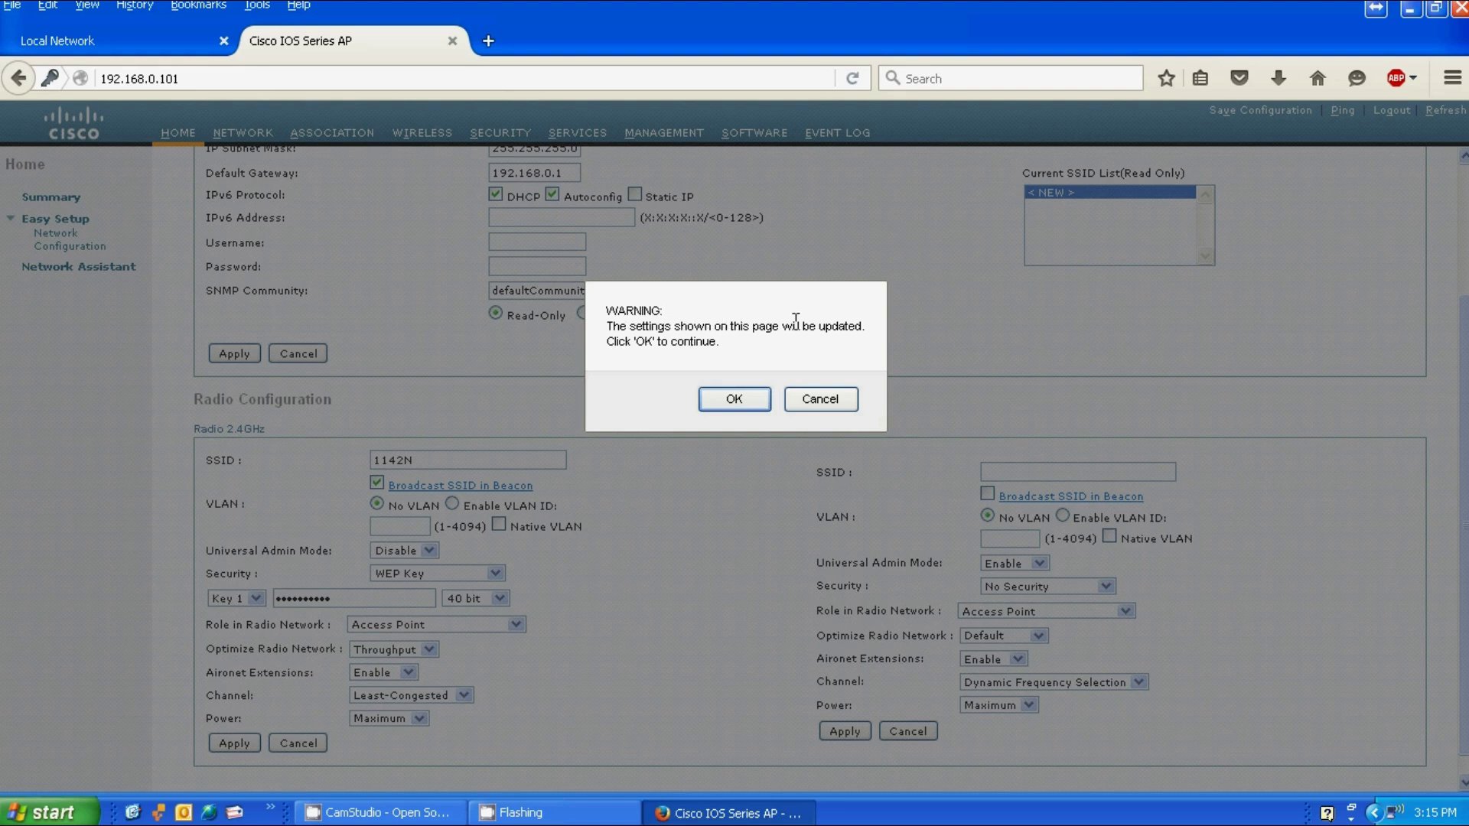
{"action": "left_click", "coordinate": [723, 404]}
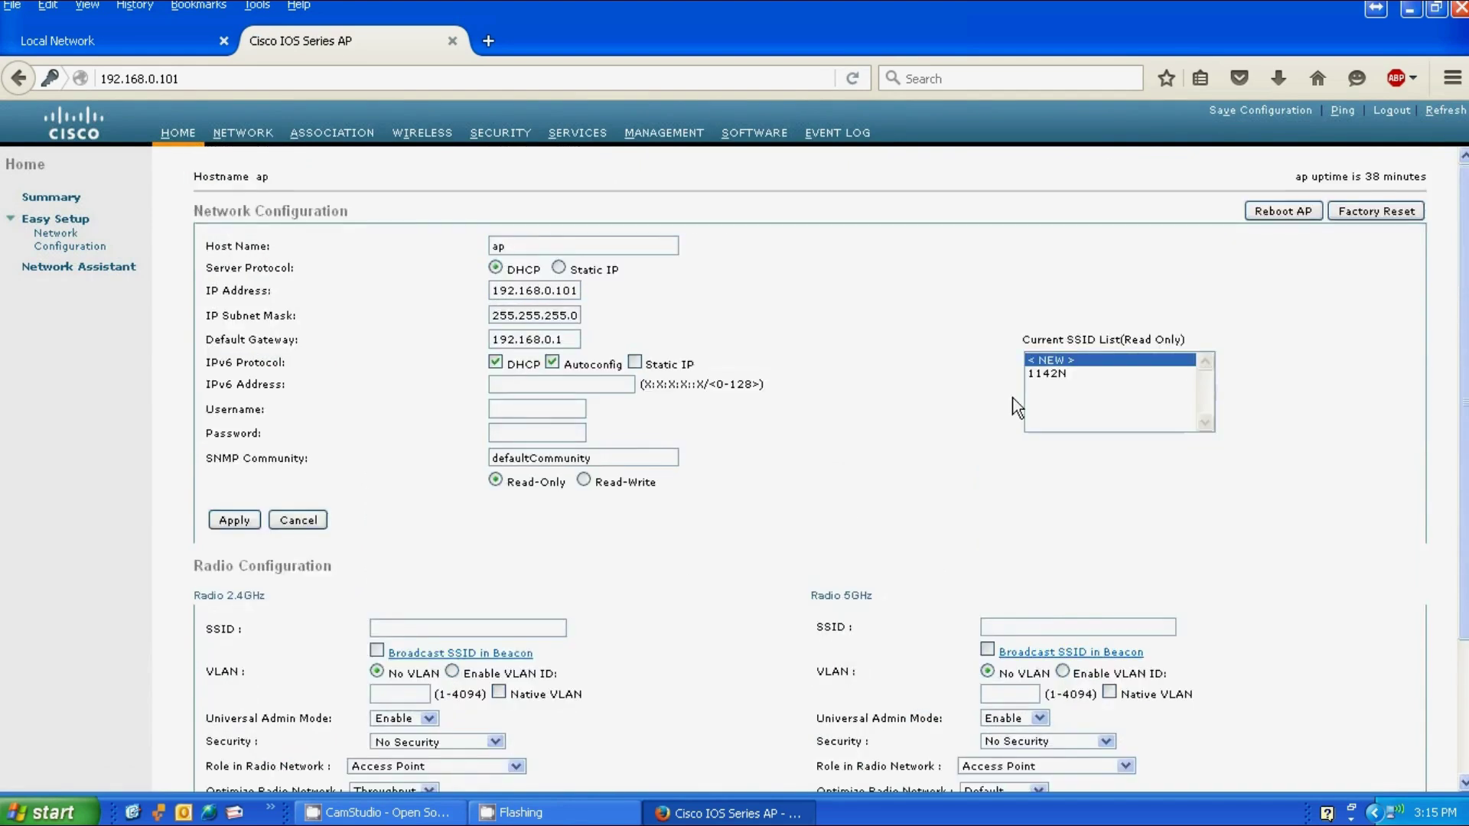
{"action": "left_click", "coordinate": [1048, 374]}
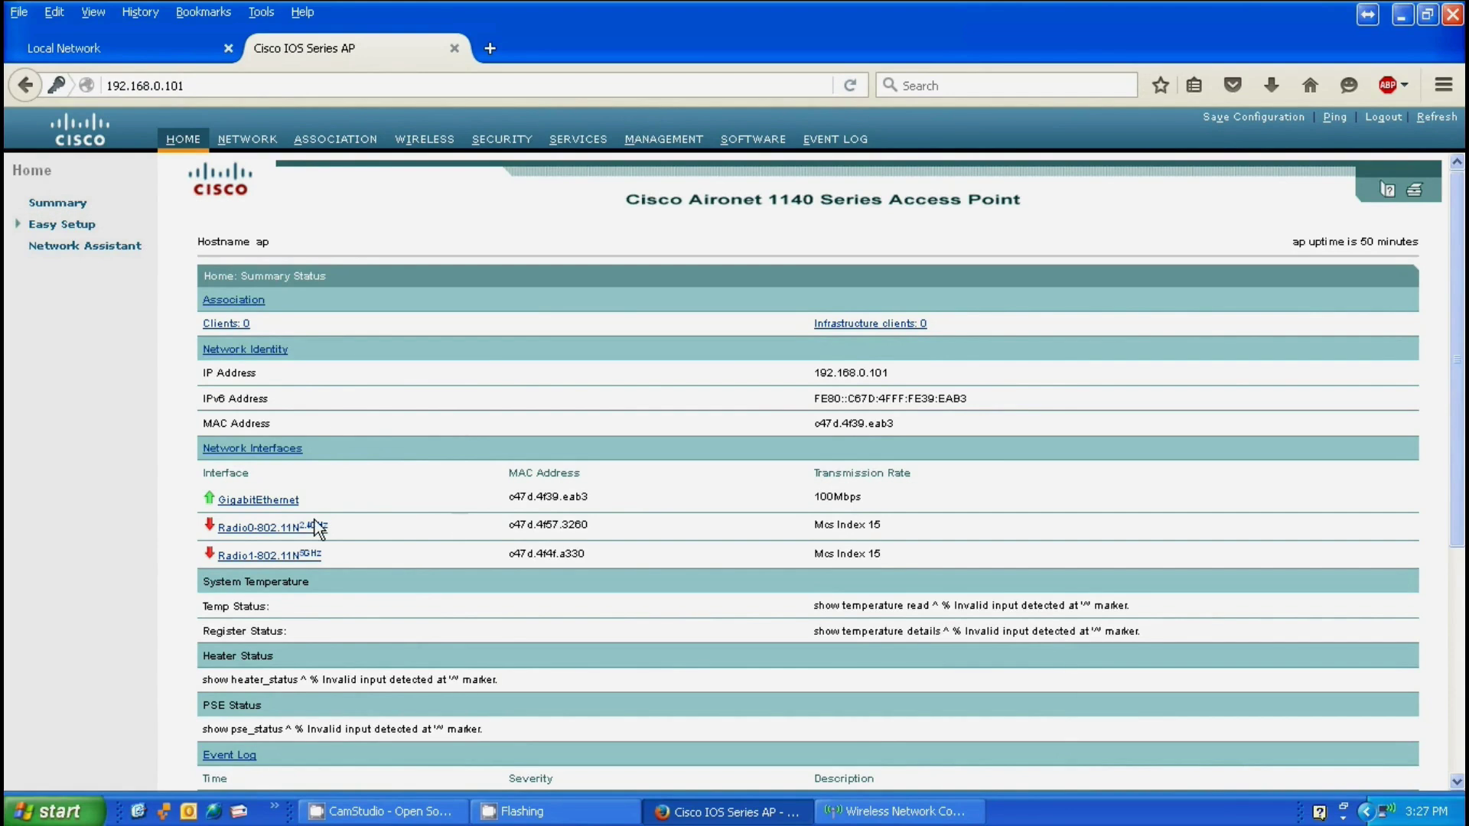
Step: Open the Radio0-802.11N 2.4GHz status page from the Network Interfaces list
{"action": "left_click", "coordinate": [263, 528]}
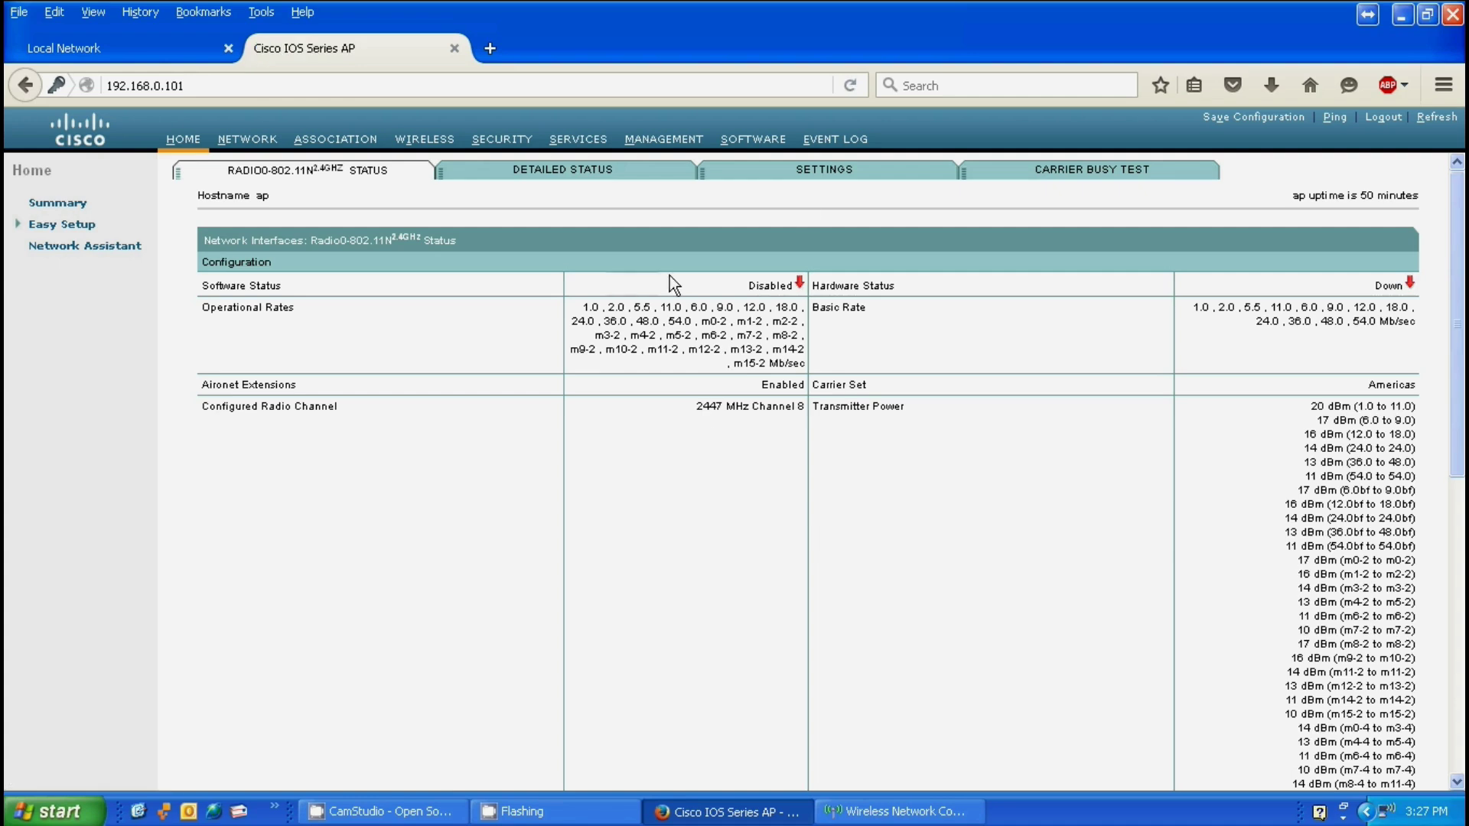
Step: Enable Radio0 on its Settings page and apply the change
{"action": "left_click", "coordinate": [826, 184]}
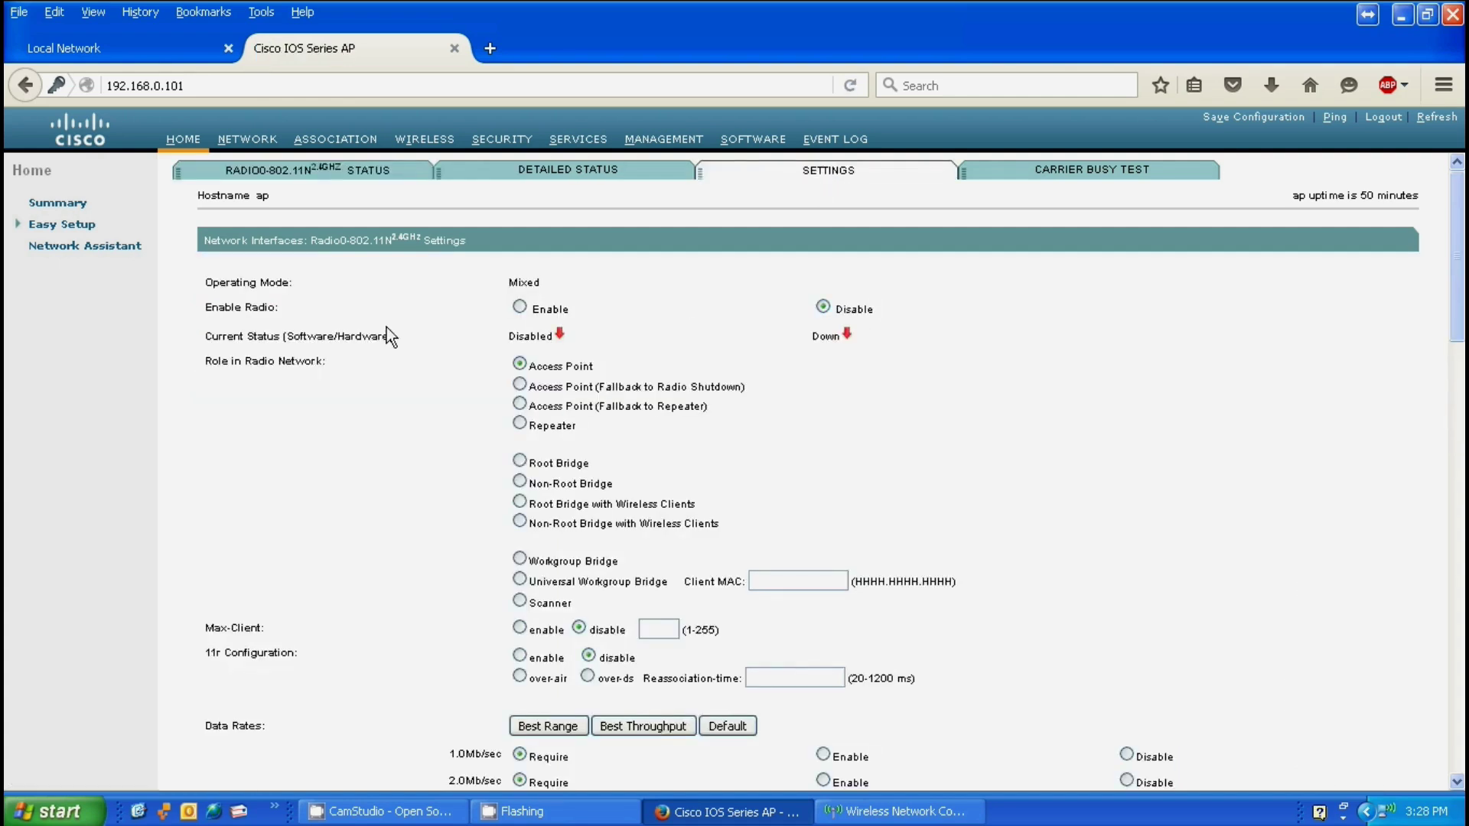
{"action": "left_click", "coordinate": [519, 307]}
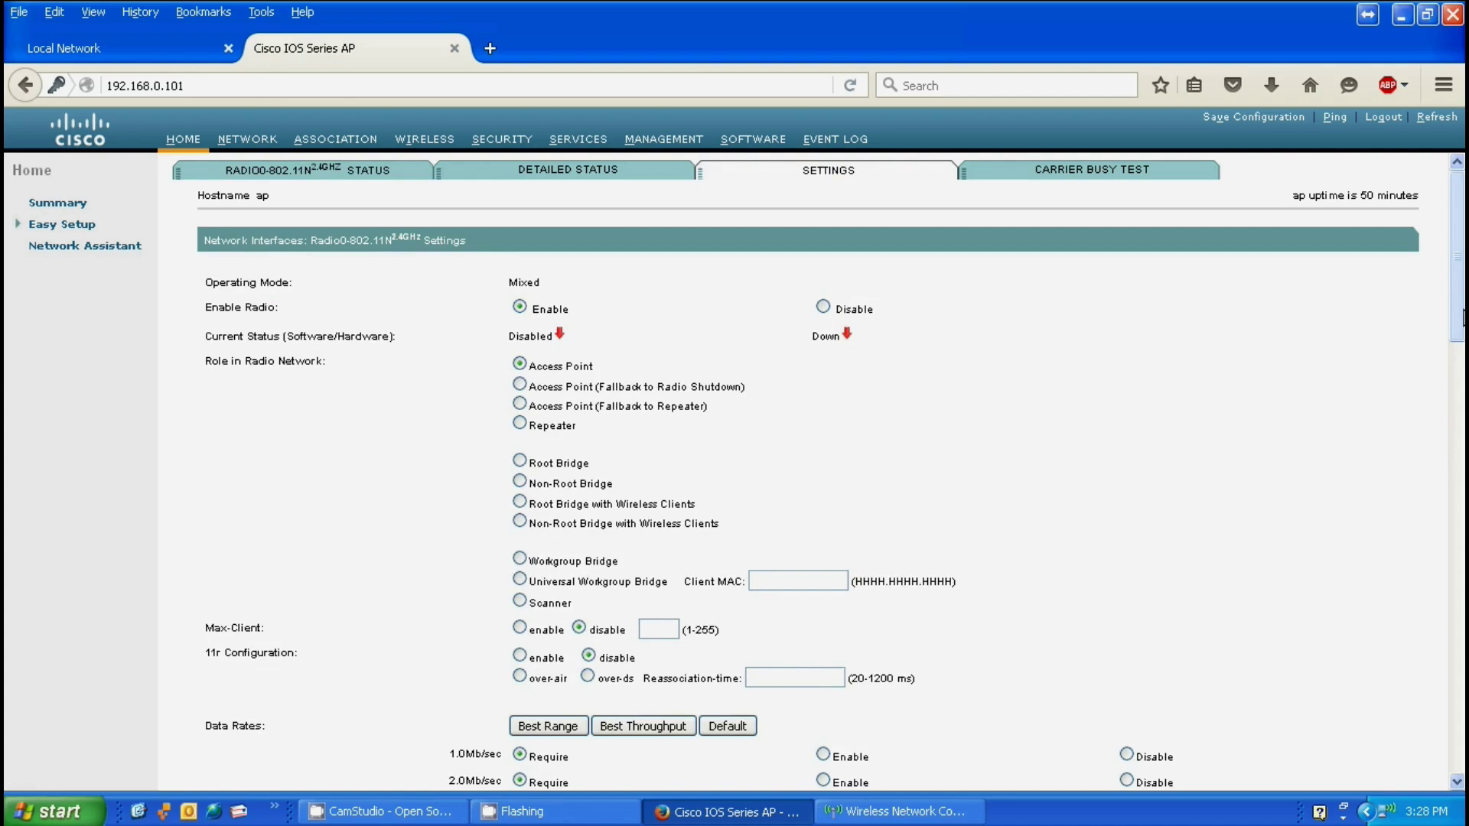
{"action": "scroll", "coordinate": [1462, 317], "scroll_direction": "down", "scroll_amount": 4}
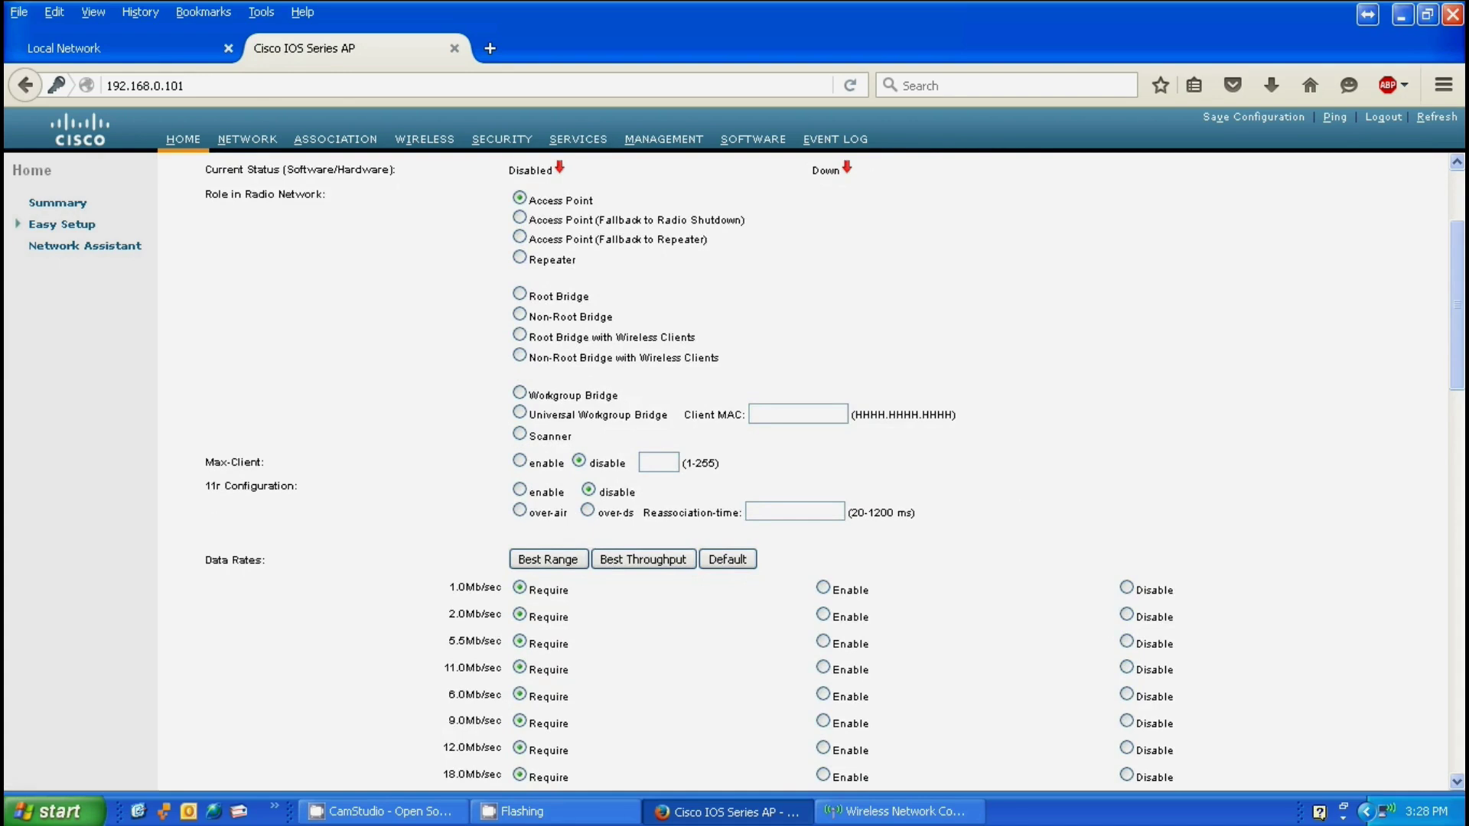
{"action": "left_click_drag", "start_coordinate": [1463, 365], "coordinate": [1460, 723]}
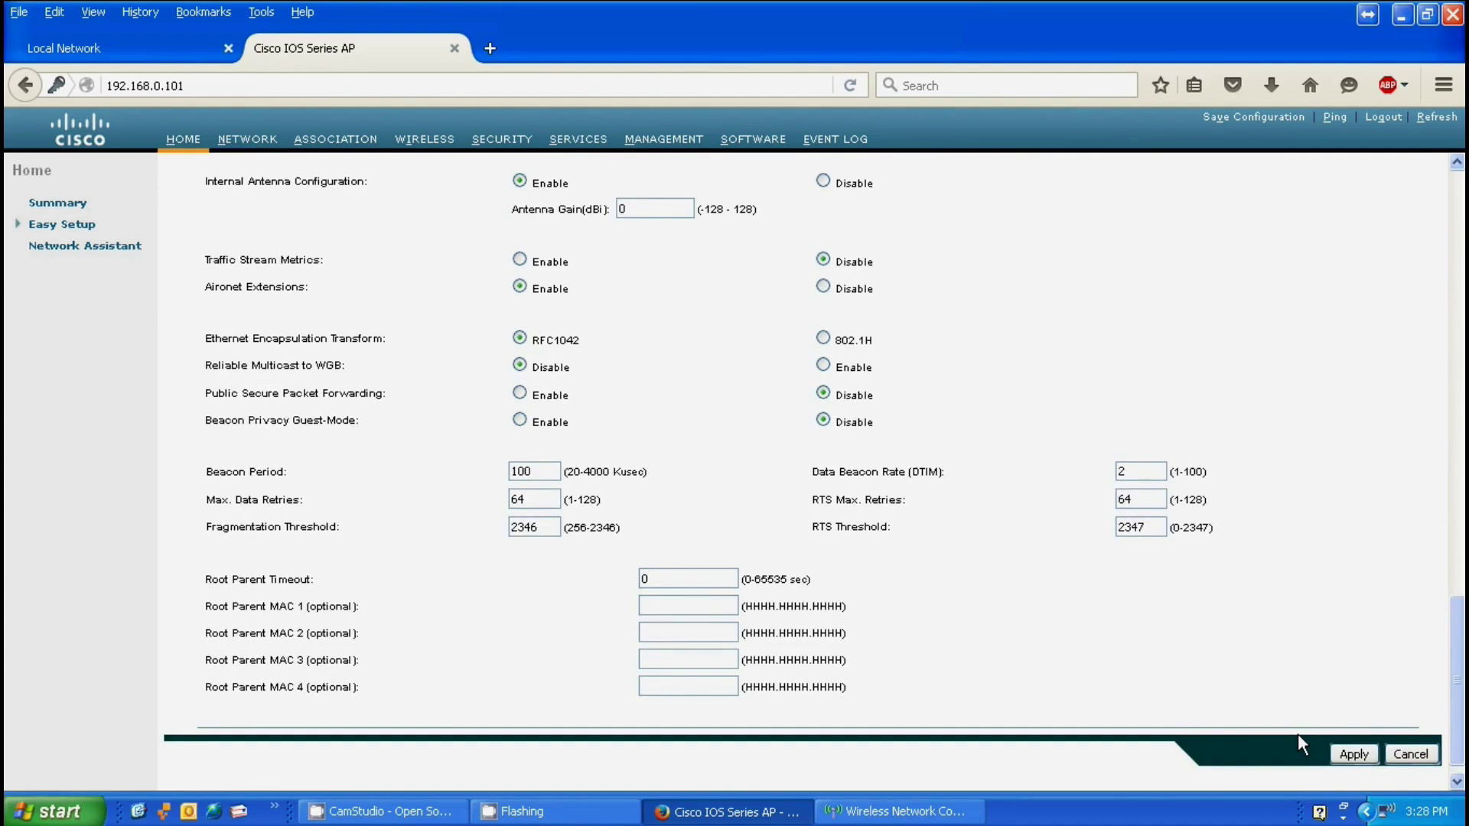
{"action": "left_click", "coordinate": [1352, 753]}
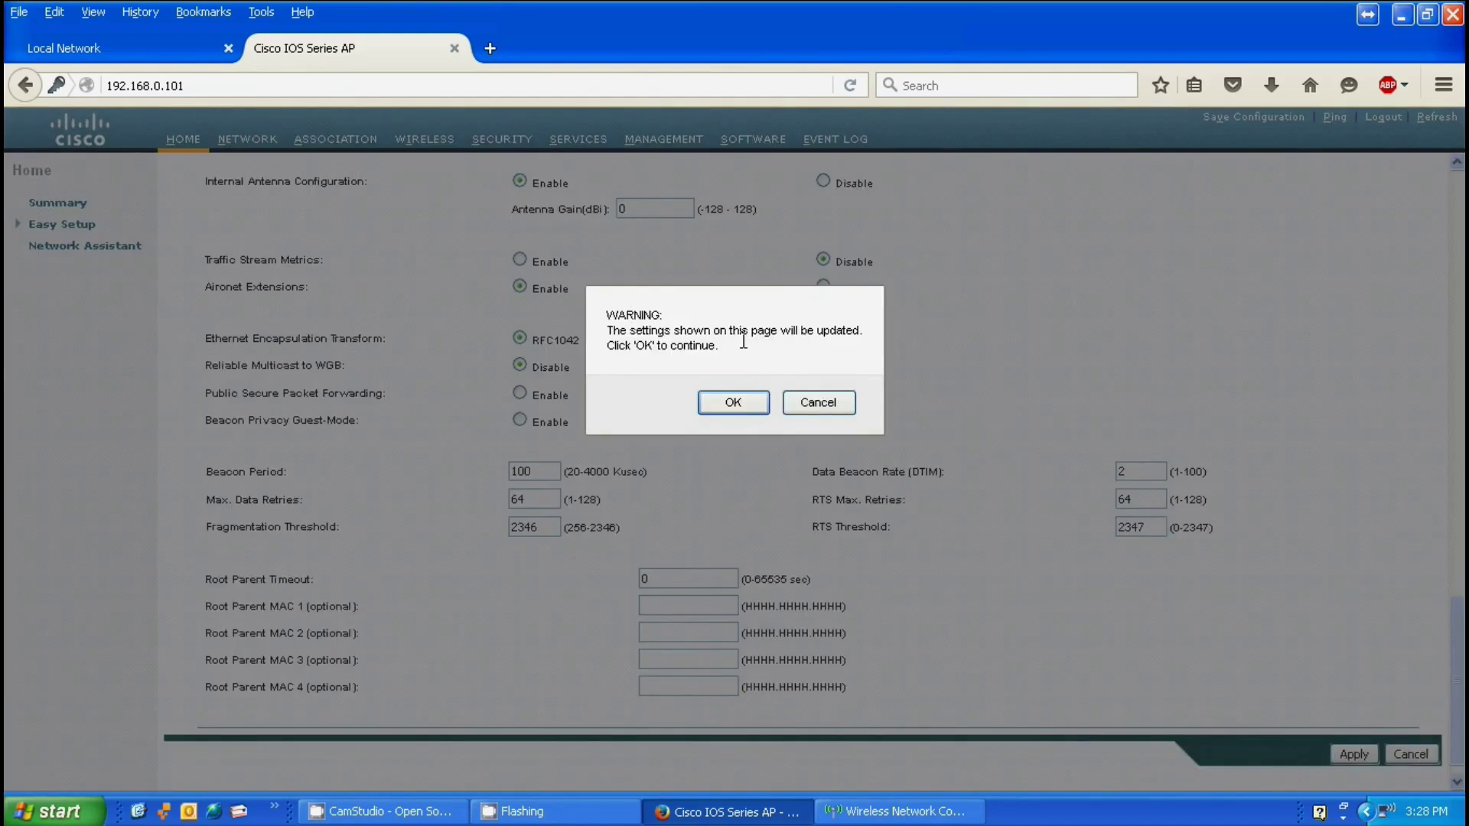
Step: Confirm the radio update warning, then view Radio0's Detailed Status statistics
{"action": "left_click", "coordinate": [709, 401]}
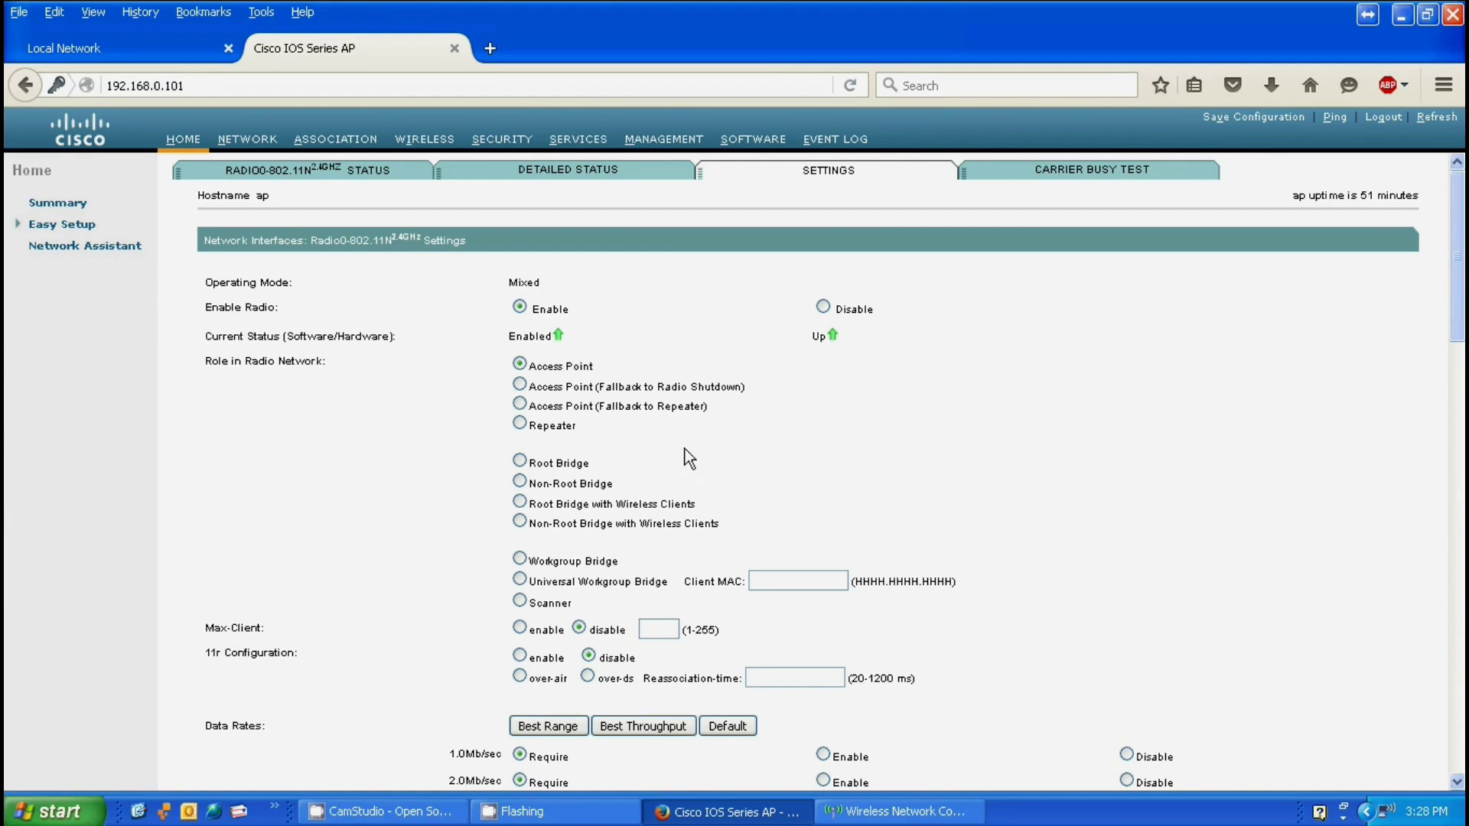
{"action": "left_click", "coordinate": [563, 181]}
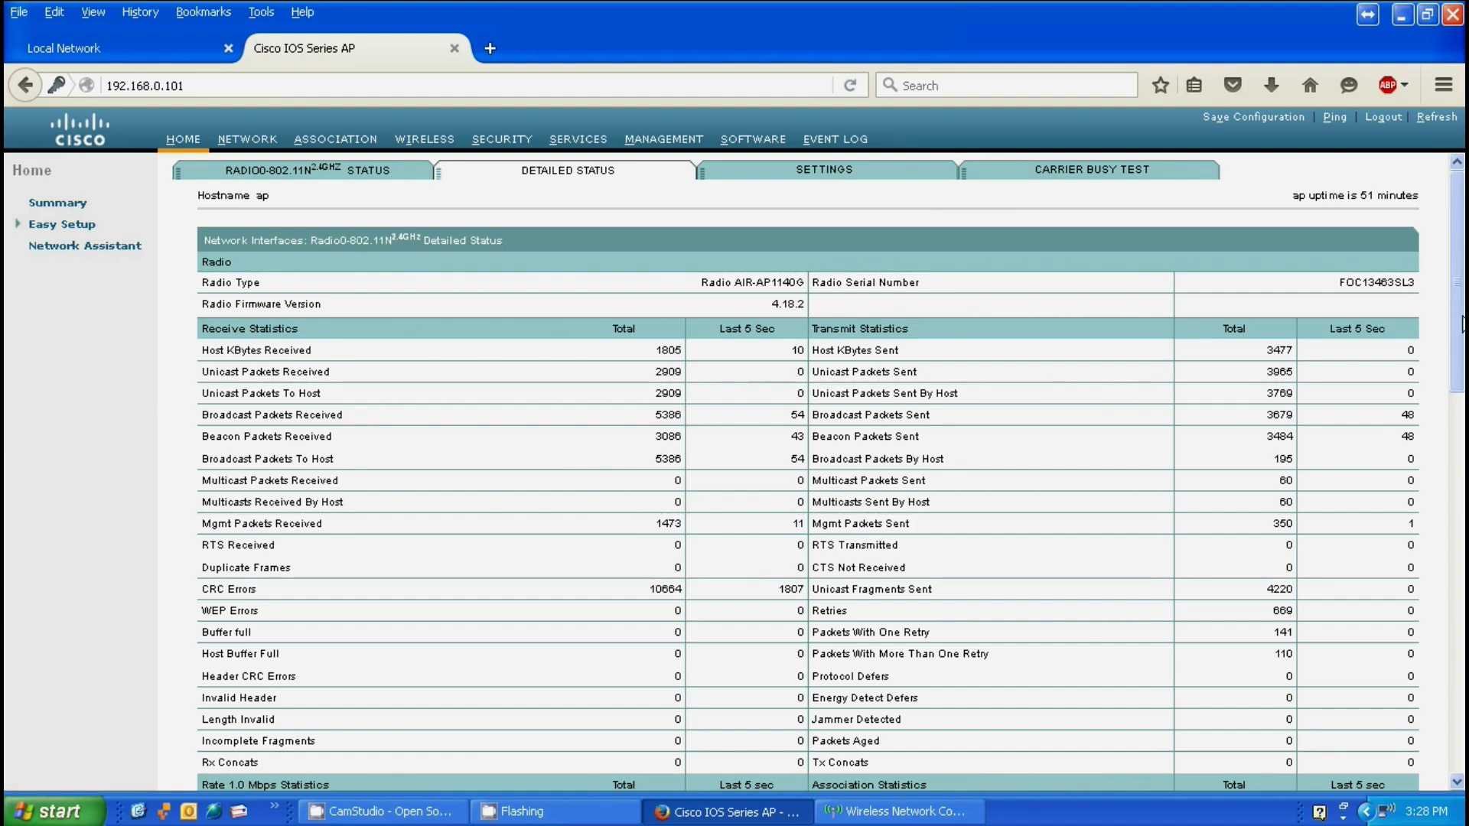
Step: Scroll through the Radio0 statistics and return to the Home summary page
{"action": "mouse_move", "coordinate": [1462, 324]}
{"action": "left_mouse_down"}
{"action": "mouse_move", "coordinate": [1461, 649]}
{"action": "mouse_move", "coordinate": [1462, 323]}
{"action": "left_mouse_up"}
{"action": "left_click", "coordinate": [182, 143]}
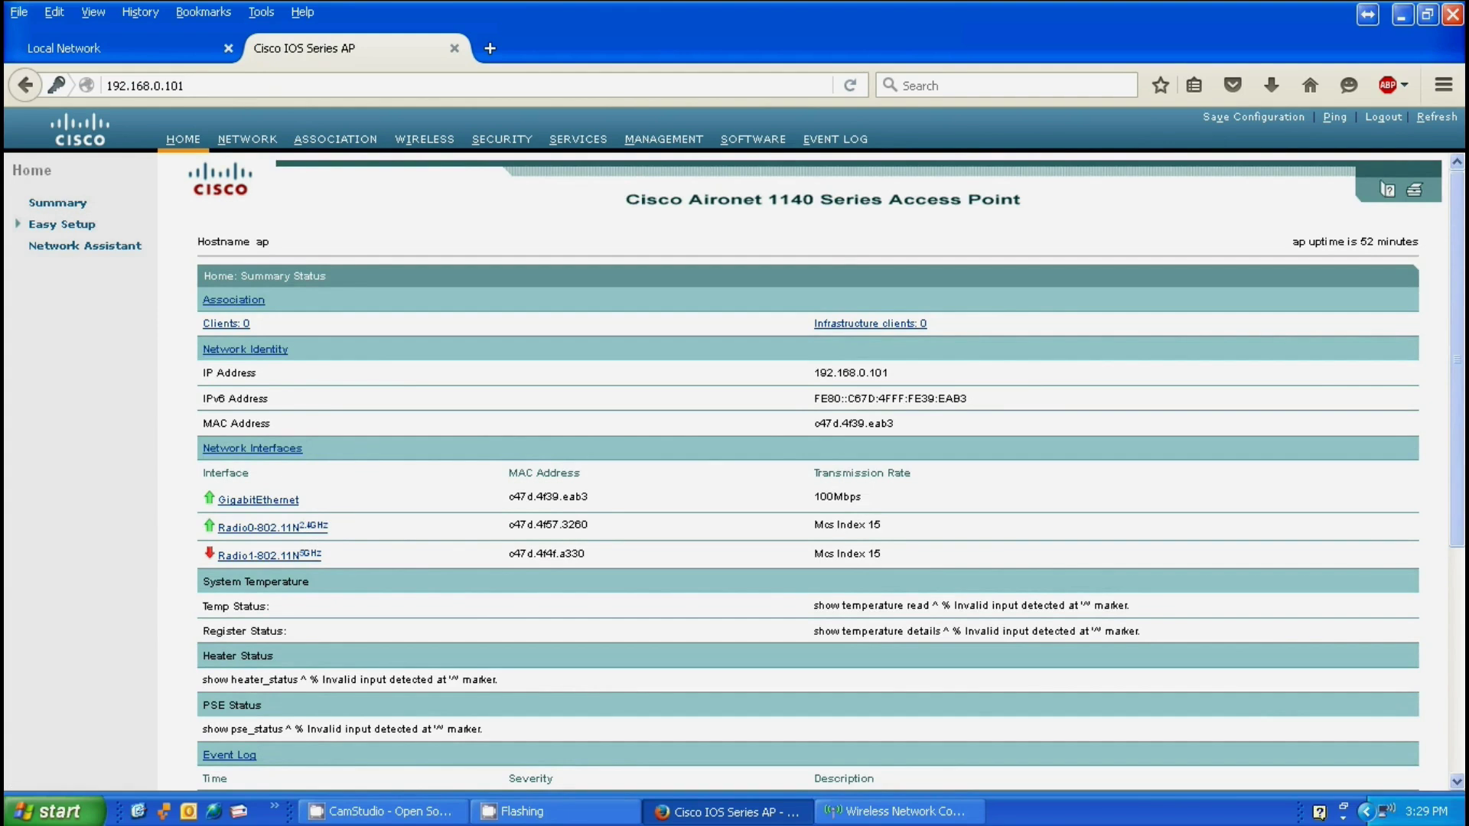
Step: Join the 1142N network from the available wireless networks list, confirming the network key
{"action": "double_click", "coordinate": [1386, 812]}
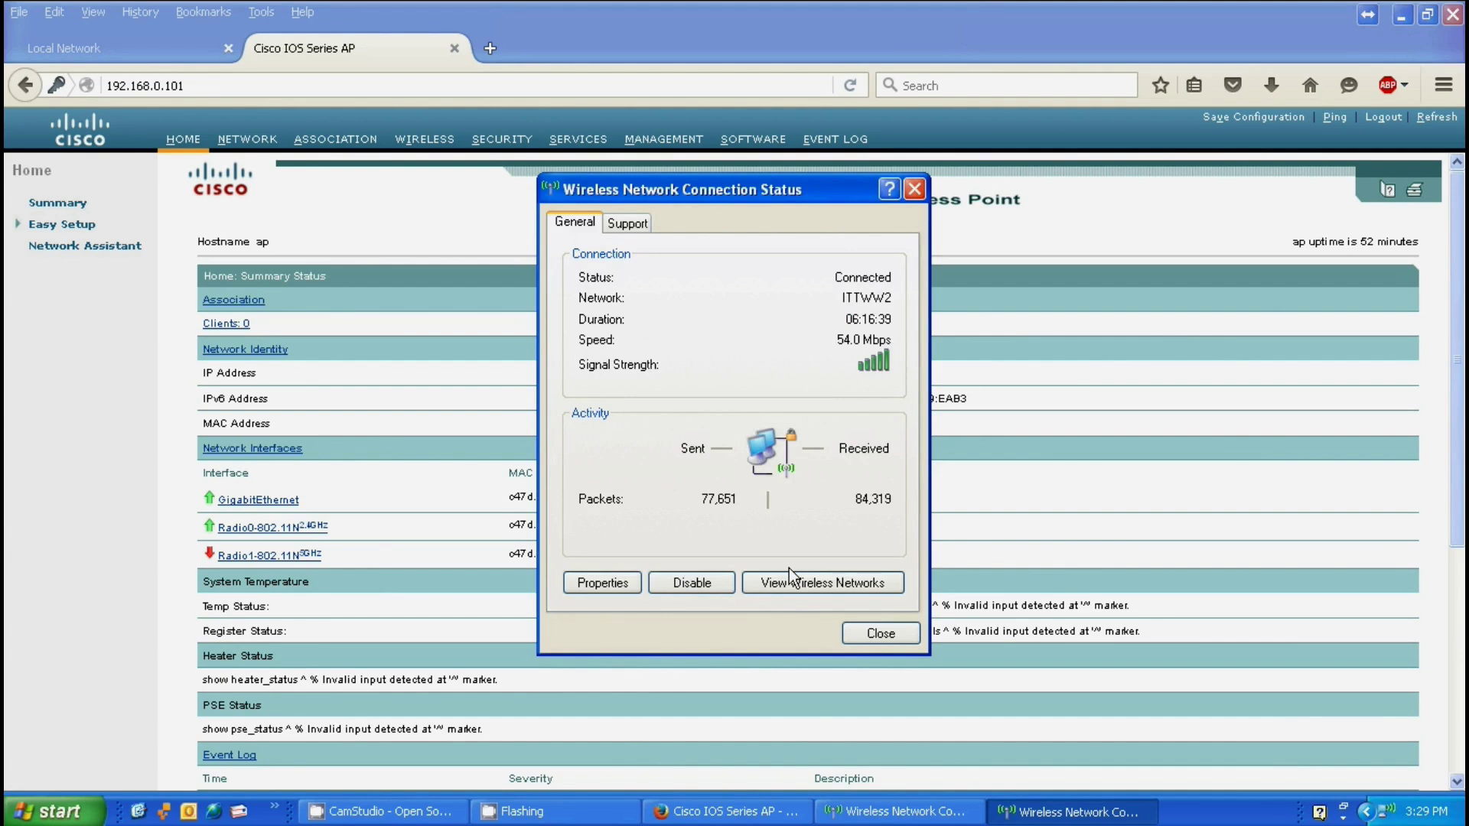
{"action": "left_click", "coordinate": [788, 577]}
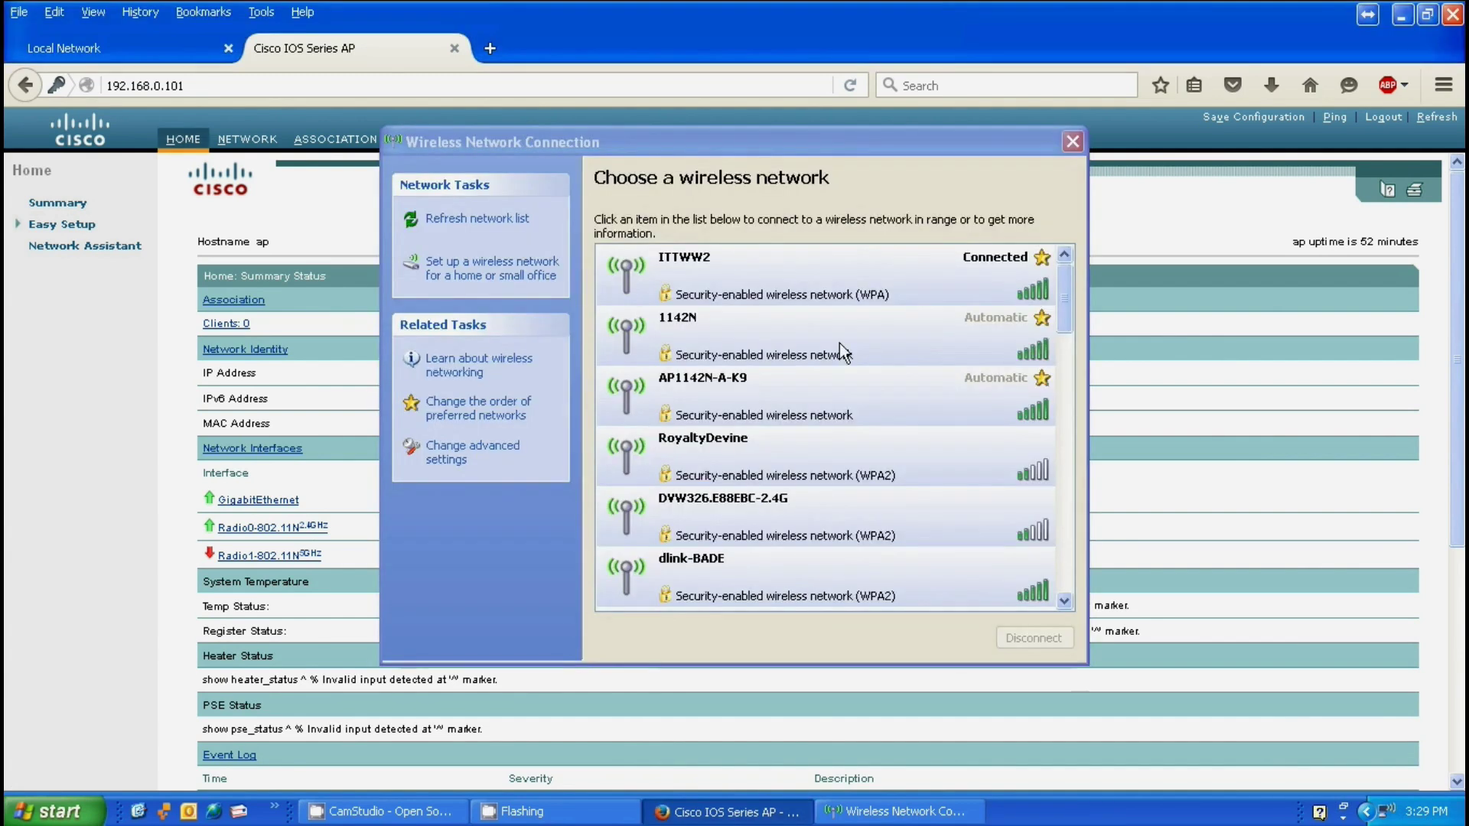
{"action": "left_click", "coordinate": [658, 328]}
{"action": "left_click", "coordinate": [1034, 642]}
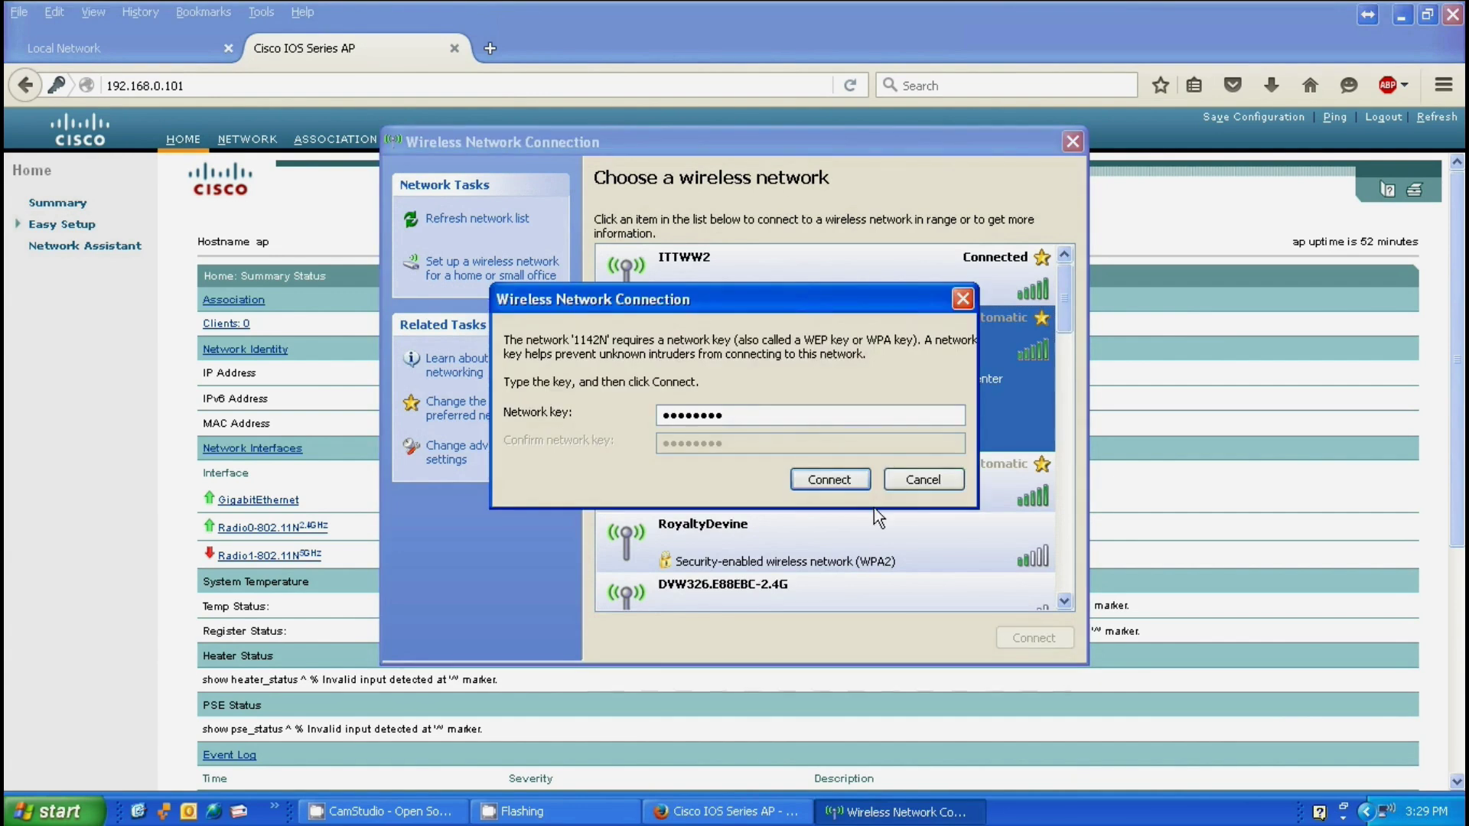
{"action": "left_click", "coordinate": [829, 480]}
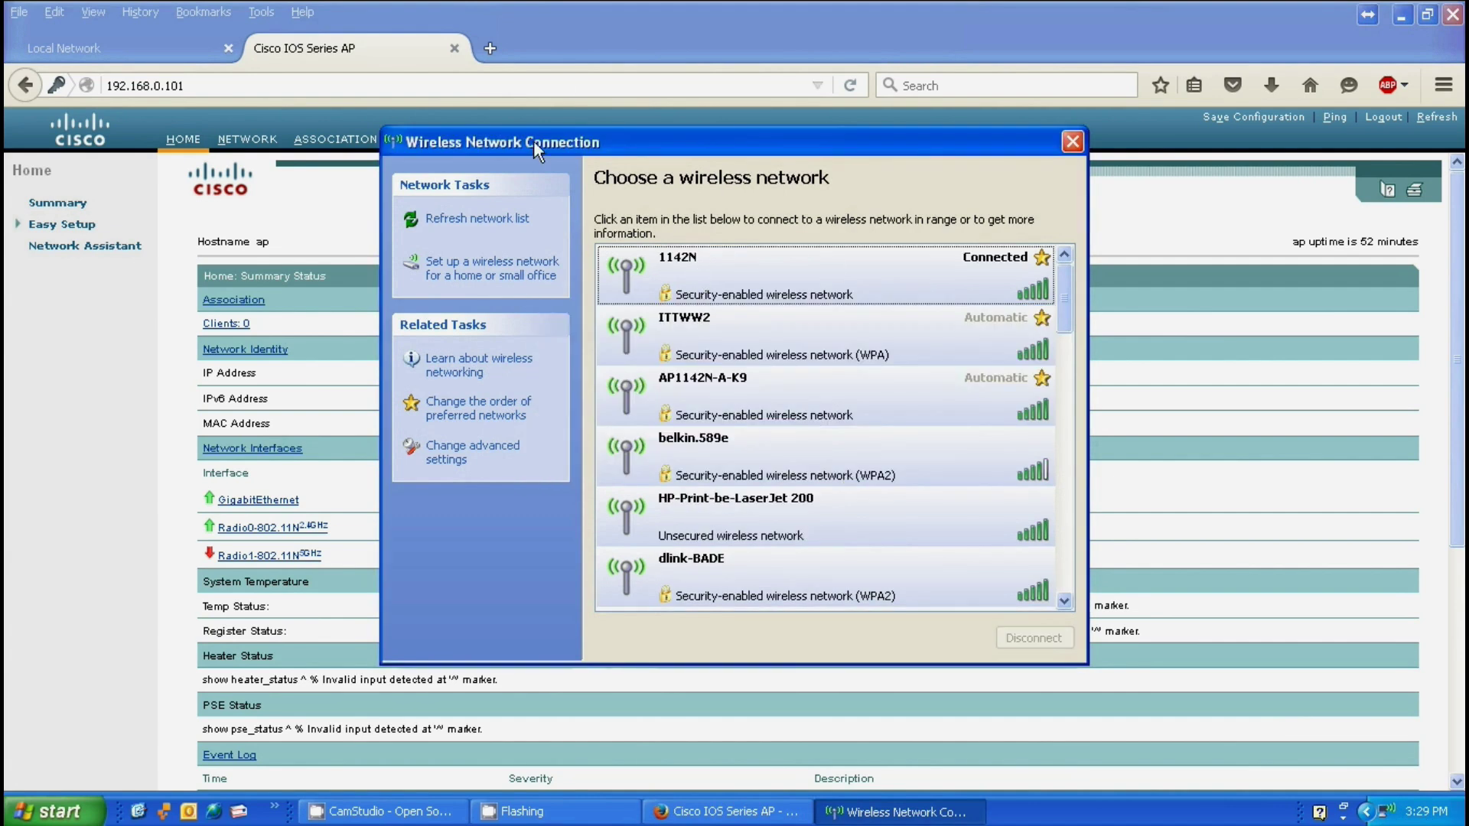
Step: Open the ciscostore.ittww.com store homepage in a new Firefox tab
{"action": "left_click", "coordinate": [490, 51]}
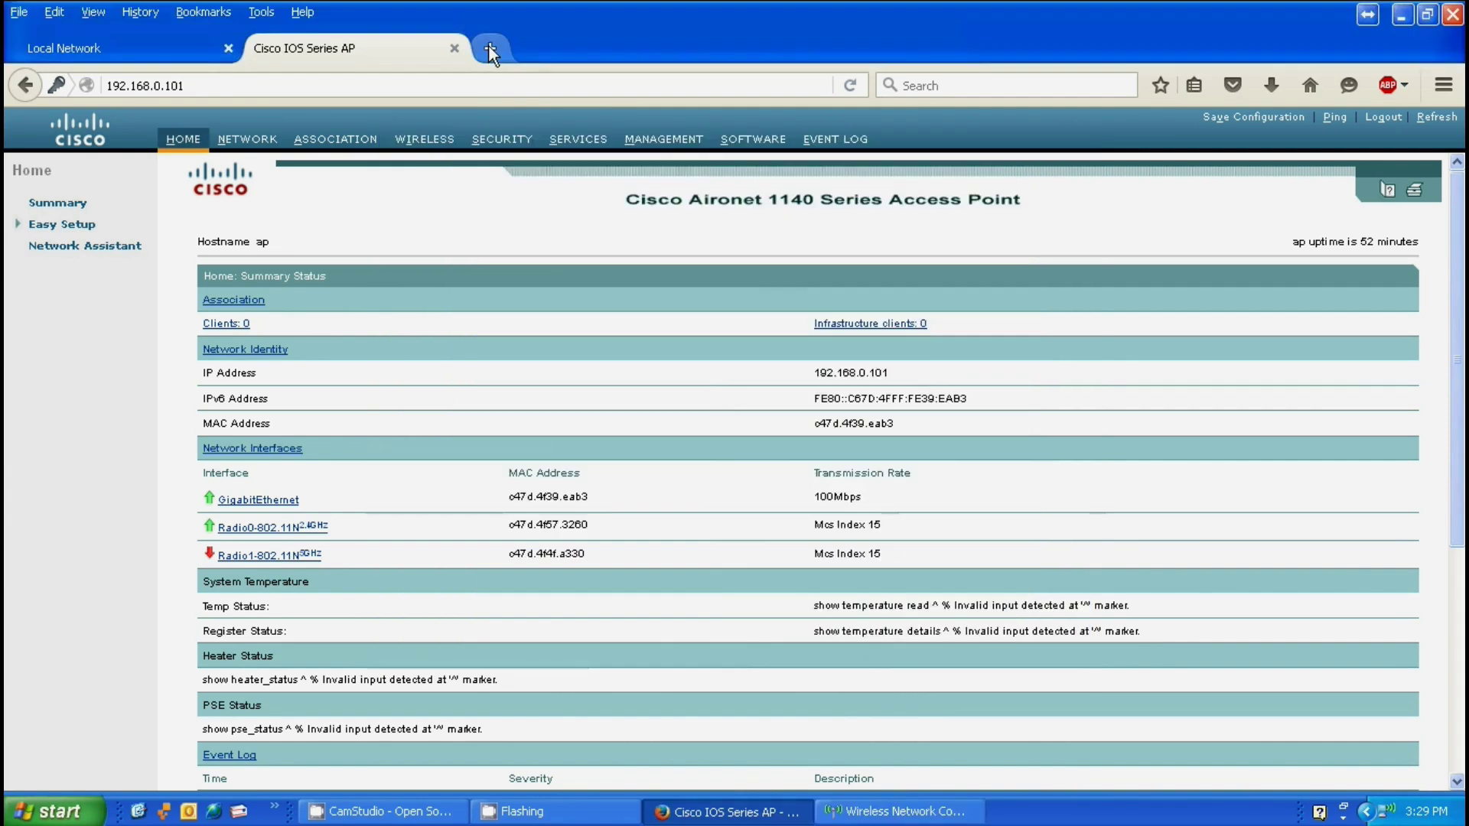
{"action": "type", "text": "cisco"}
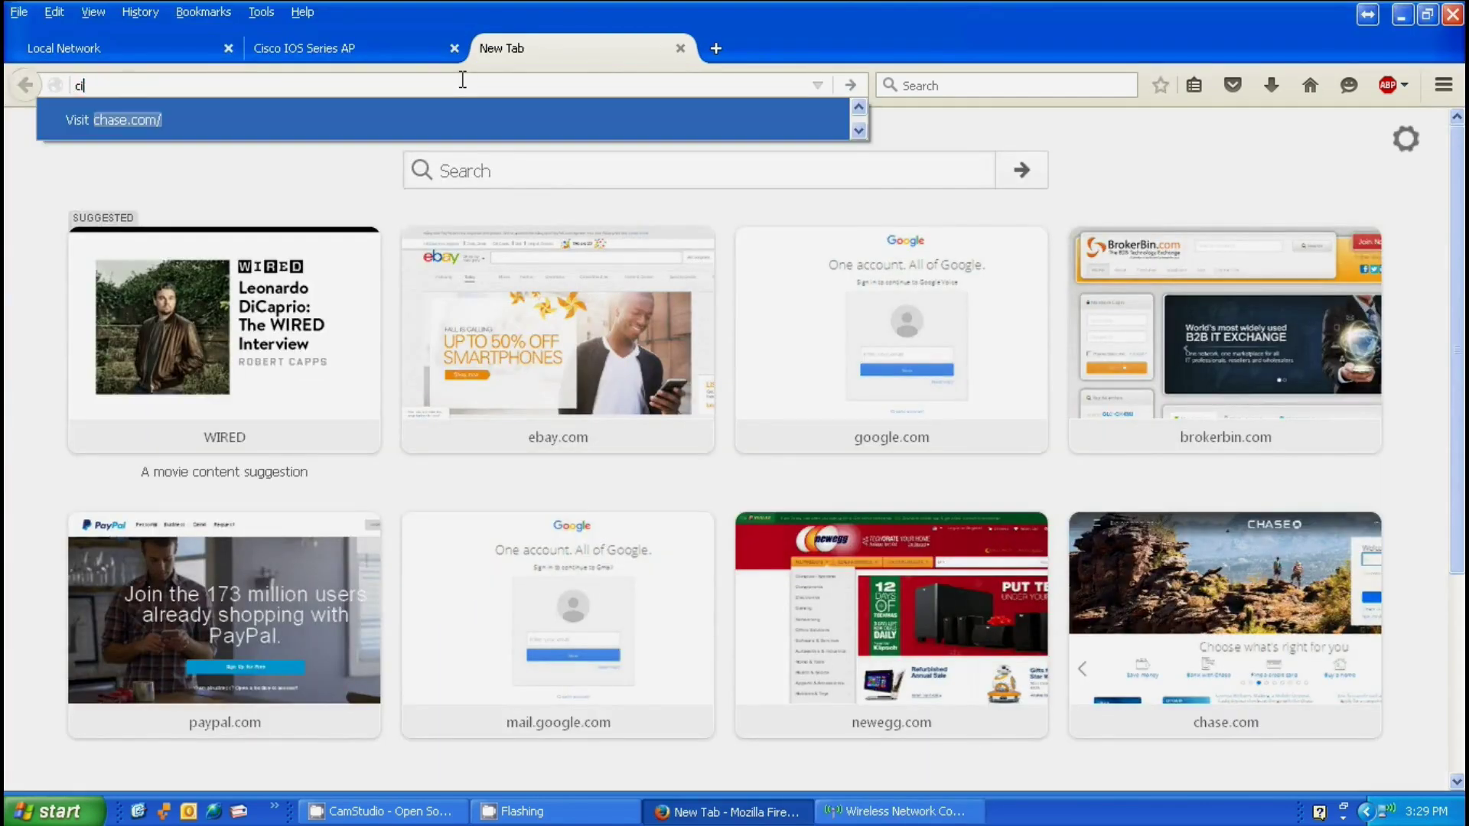
{"action": "left_click", "coordinate": [250, 126]}
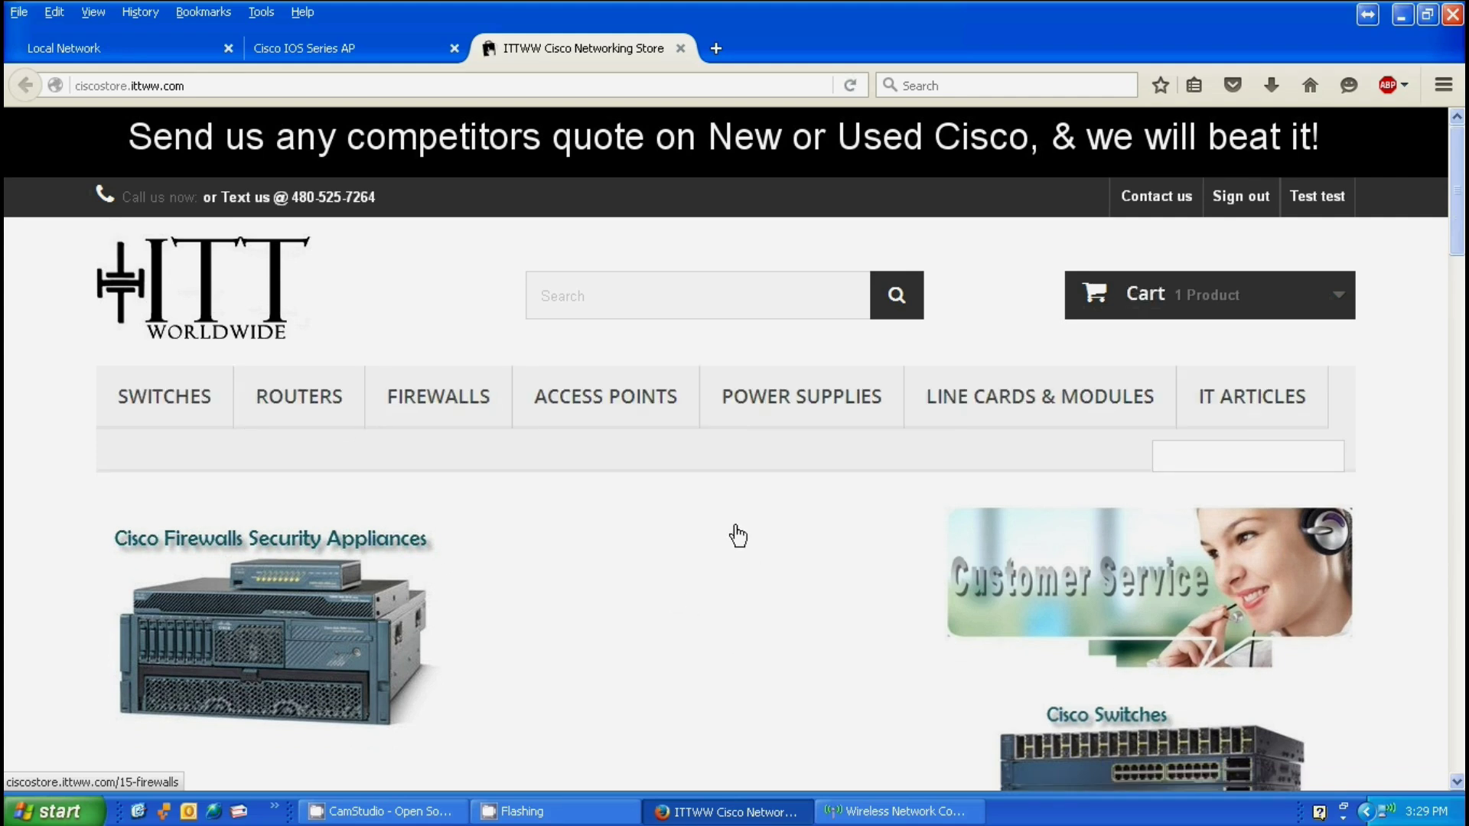
{"action": "scroll", "coordinate": [736, 534], "scroll_direction": "down", "scroll_amount": 5}
{"action": "scroll", "coordinate": [733, 525], "scroll_direction": "up", "scroll_amount": 5}
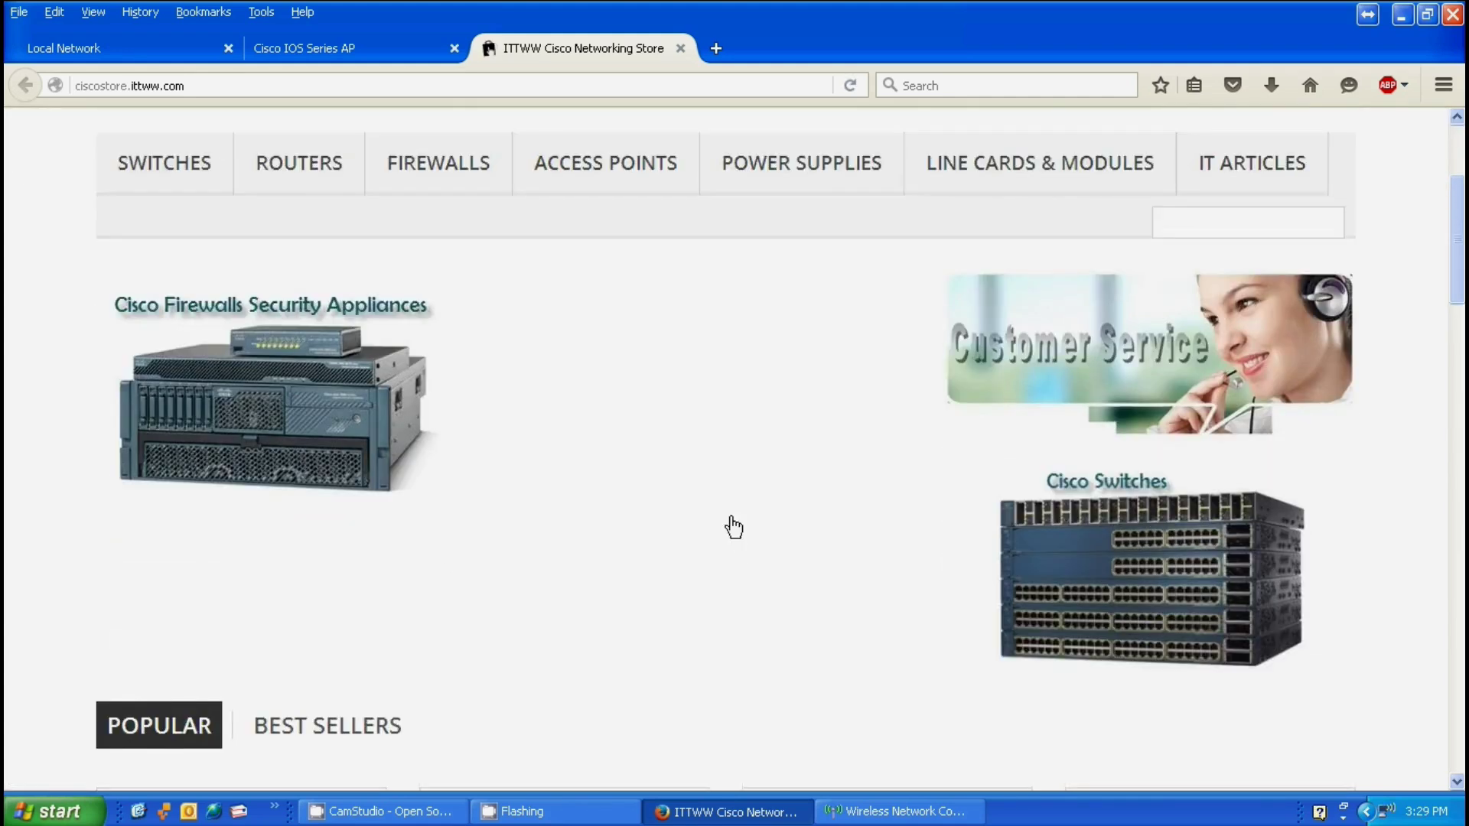
Step: Search the store for 'air-ap1142n' and pick the AIR-AP1142N-A-K9 suggestion
{"action": "left_click", "coordinate": [645, 277]}
{"action": "type", "text": "air"}
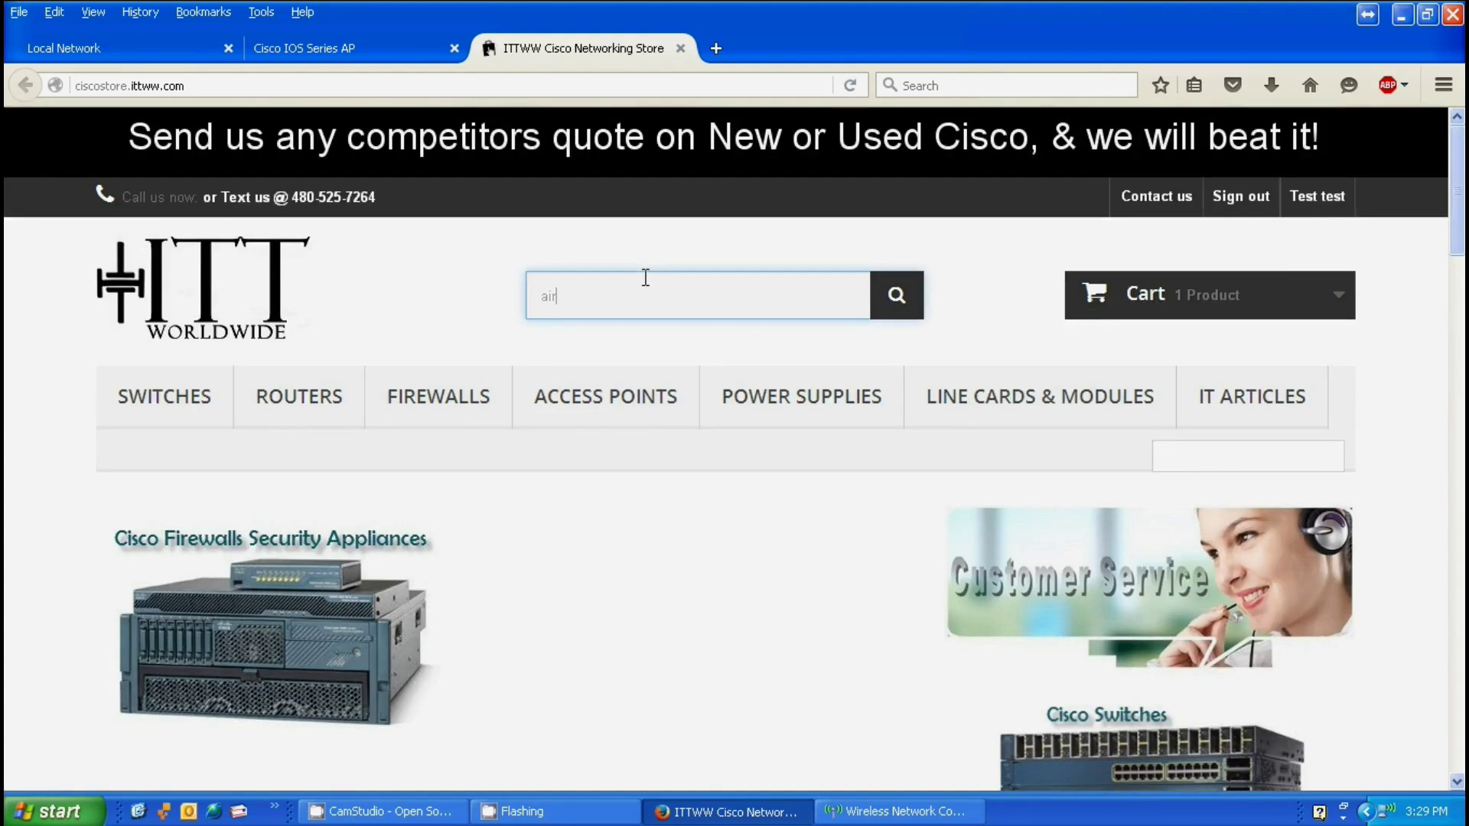
{"action": "type", "text": "-ap11"}
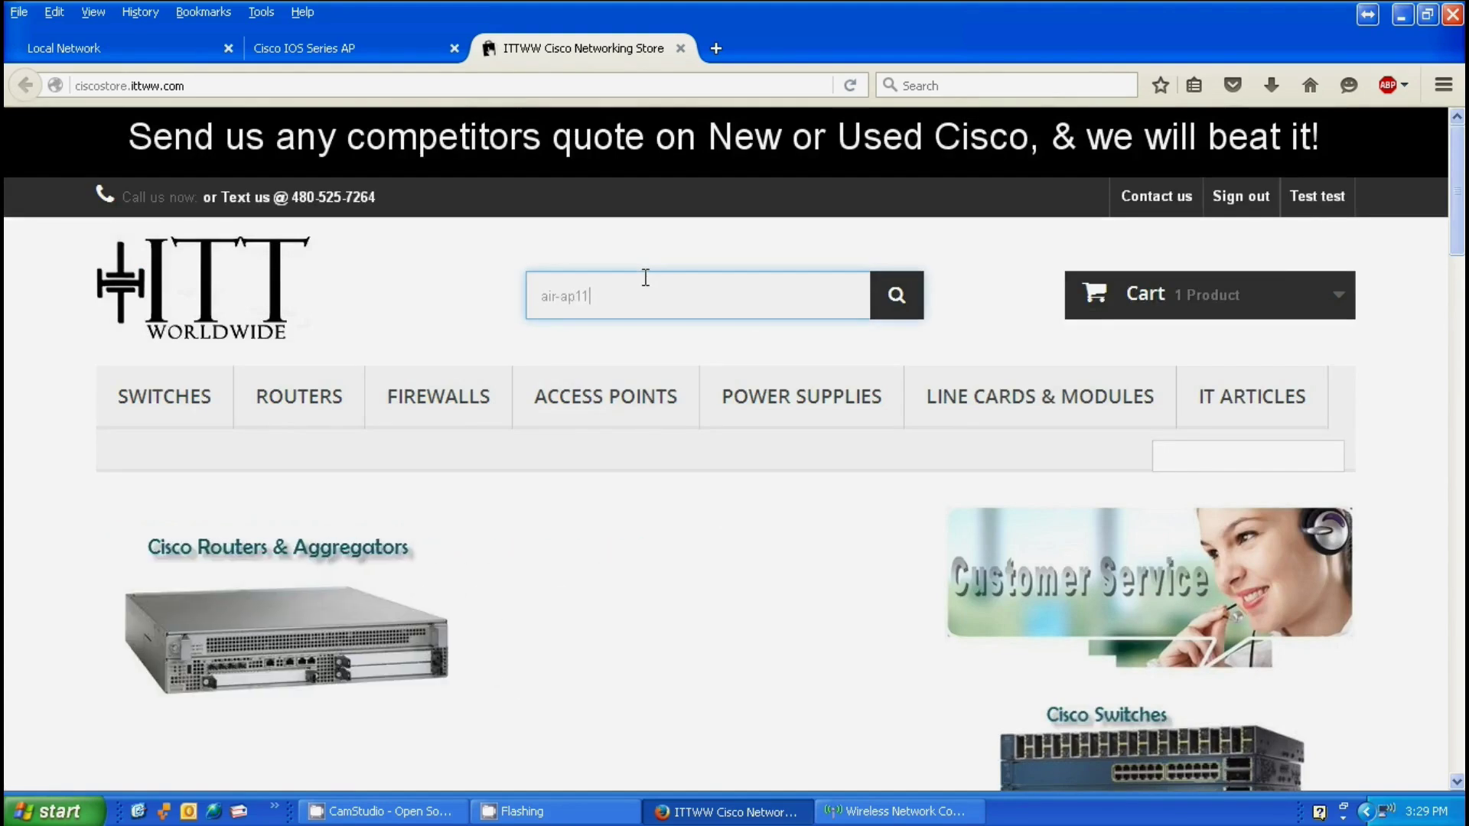
{"action": "type", "text": "42n"}
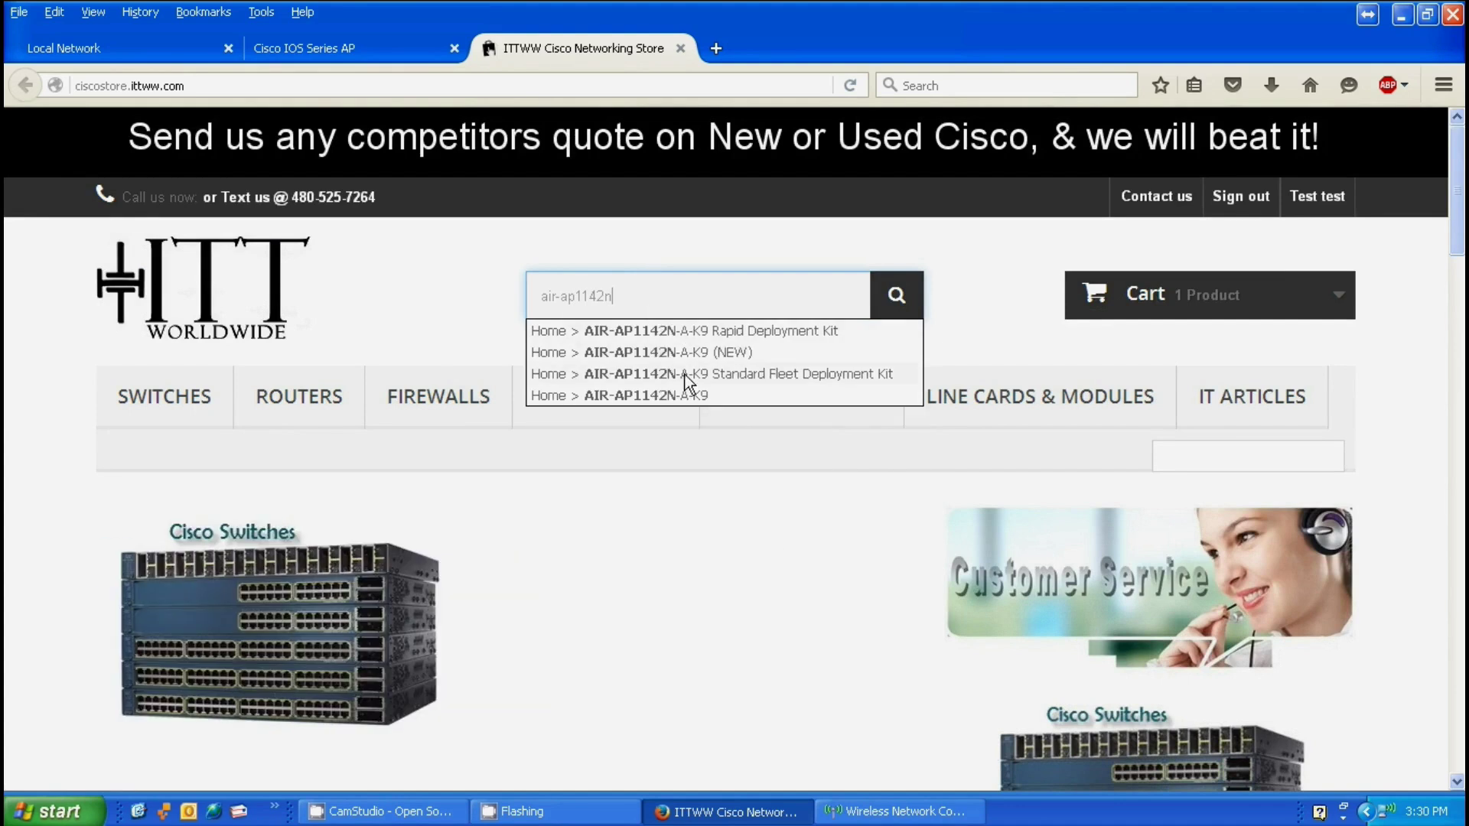
{"action": "left_click", "coordinate": [685, 397]}
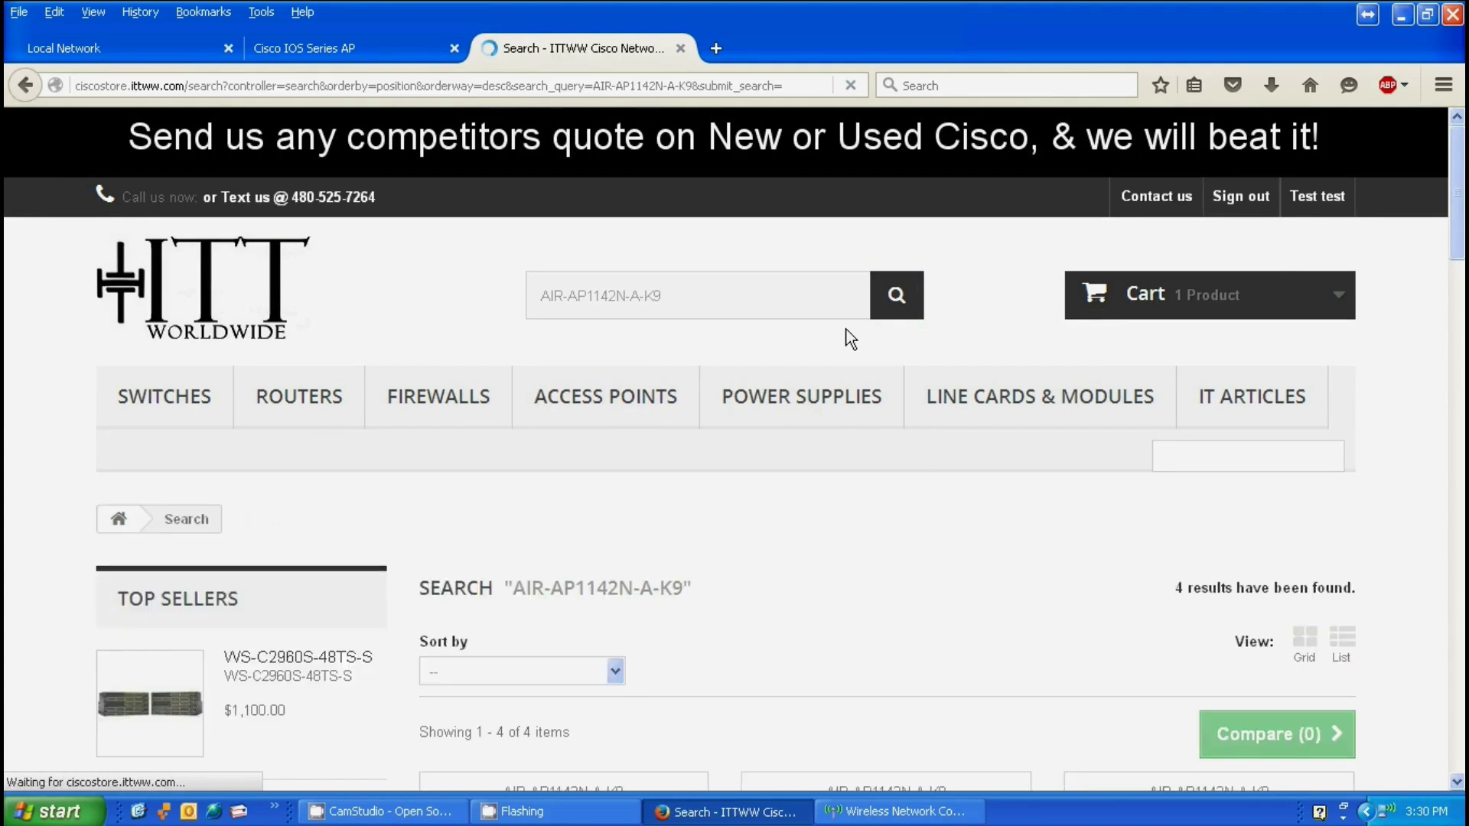
Step: Scroll through the four AIR-AP1142N-A-K9 listings priced $299.95, $495.00, $279.95 and $189.99
{"action": "scroll", "coordinate": [806, 416], "scroll_direction": "down", "scroll_amount": 8}
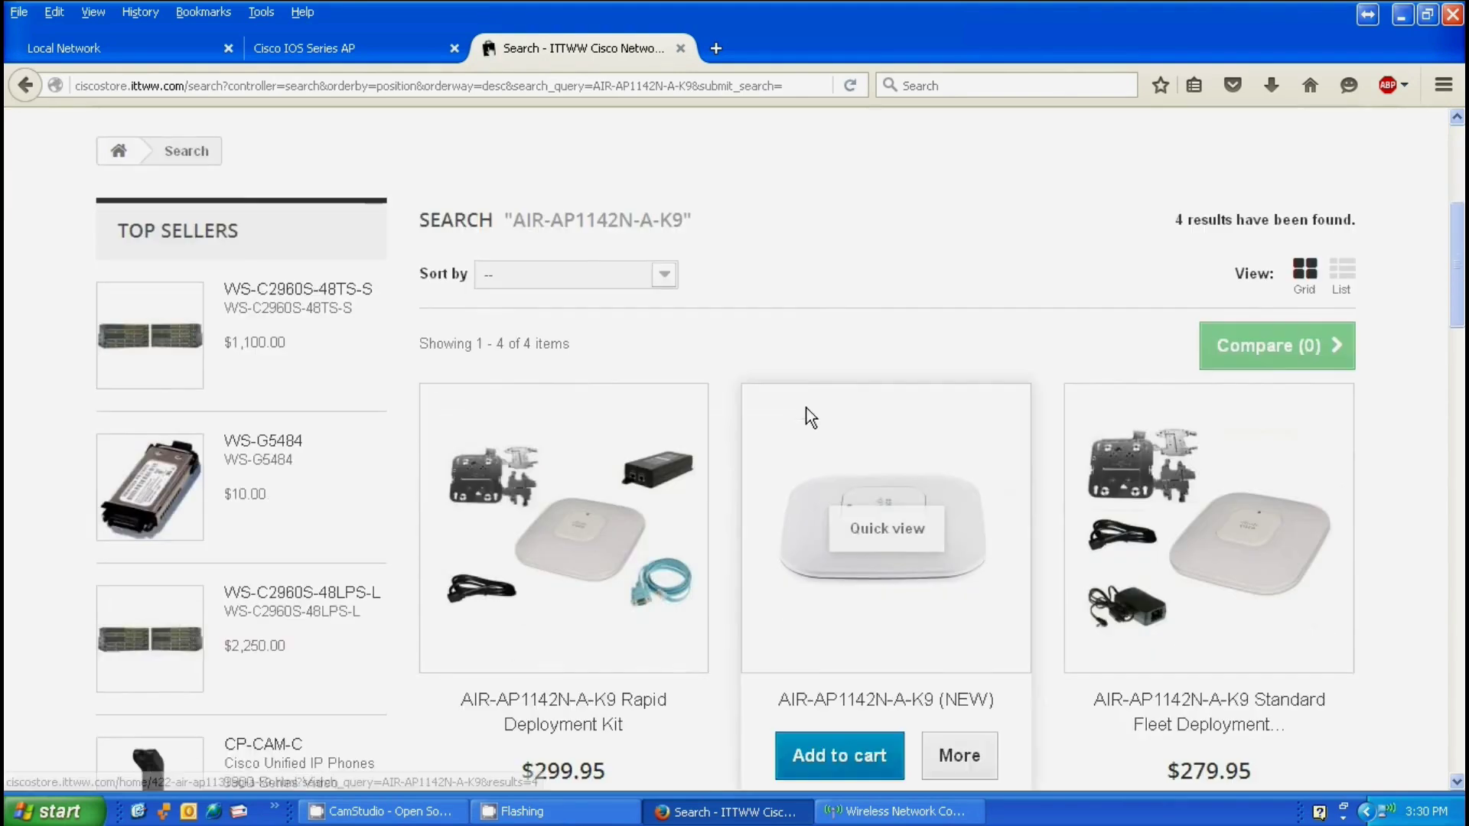
{"action": "scroll", "coordinate": [887, 443], "scroll_direction": "down", "scroll_amount": 3}
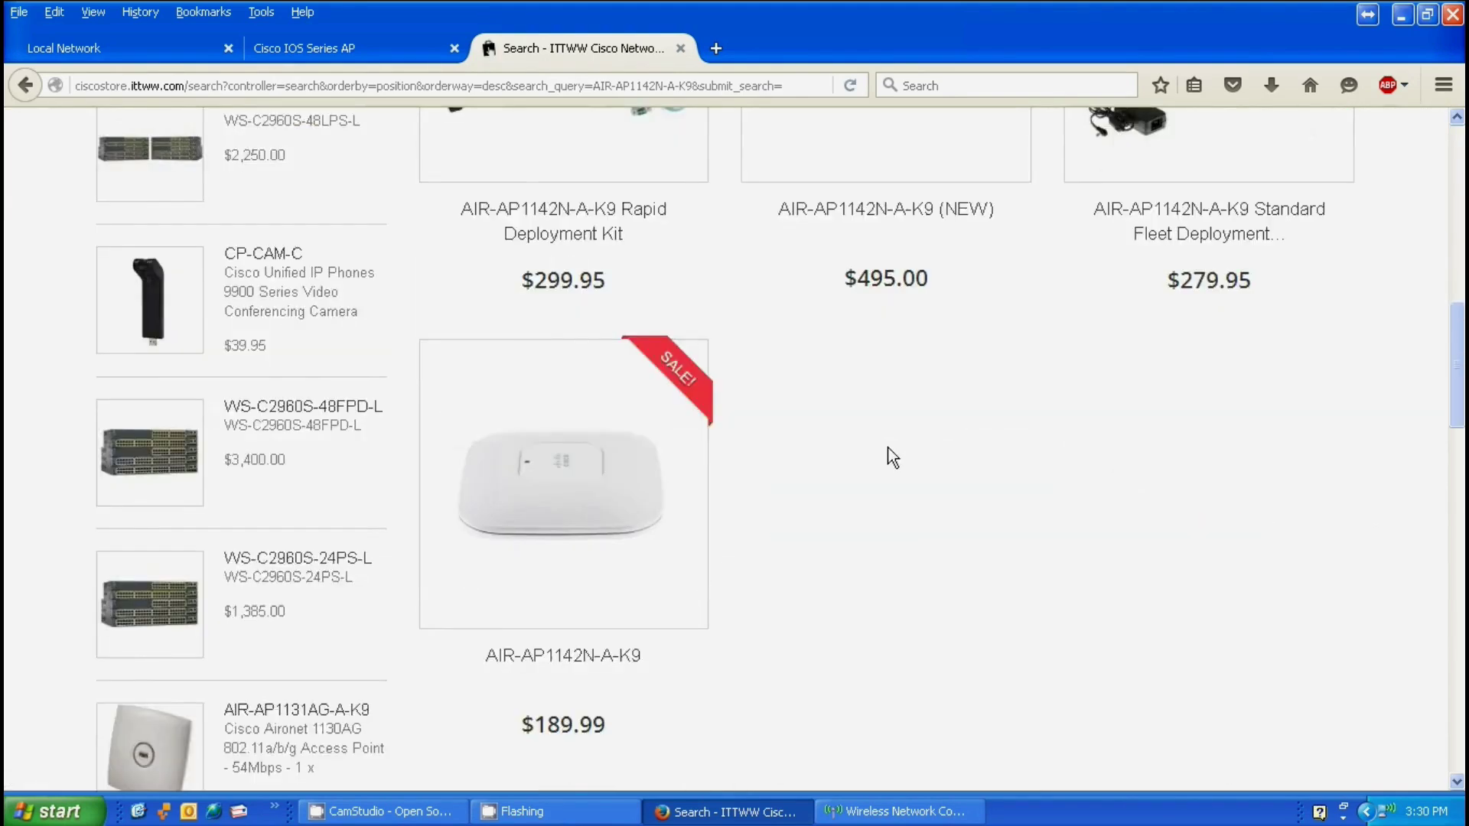
{"action": "scroll", "coordinate": [889, 448], "scroll_direction": "up", "scroll_amount": 3}
{"action": "scroll", "coordinate": [890, 448], "scroll_direction": "down", "scroll_amount": 3}
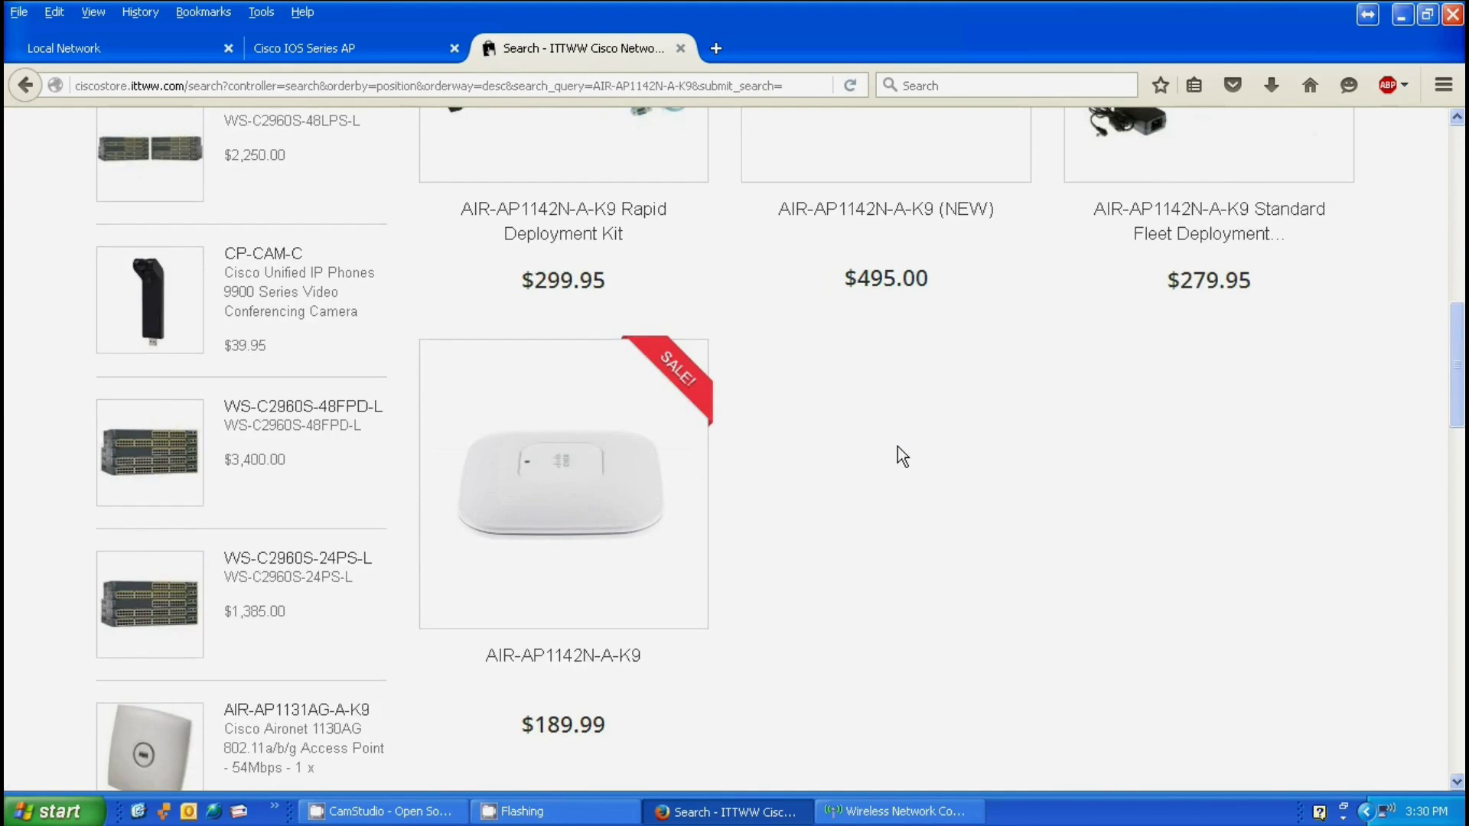